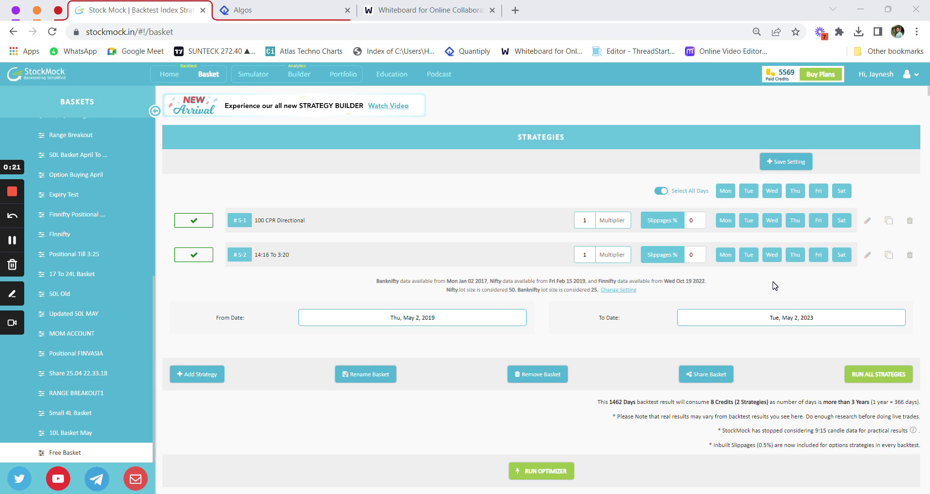
- Open the 100 CPR Directional strategy for editing and examine the closest premium and stop-loss values of its call and put legs
left_click(868, 220)
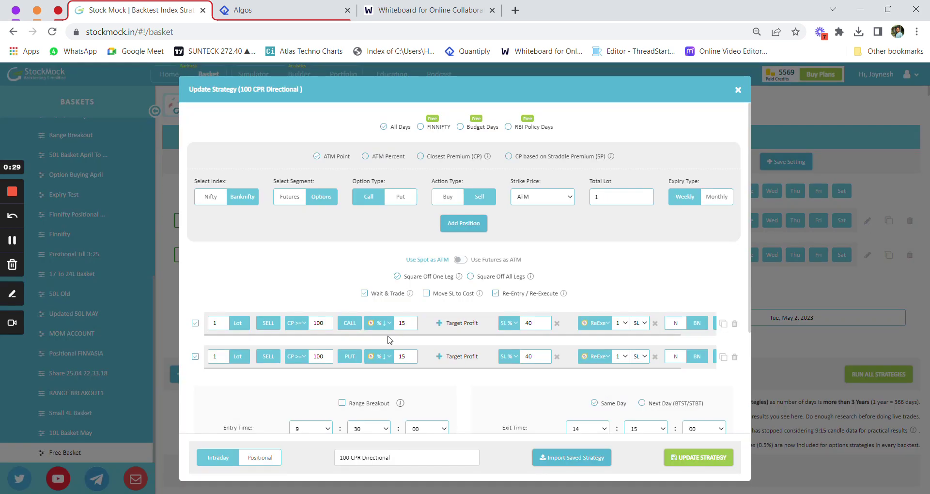
scroll(372, 337, "down", 3)
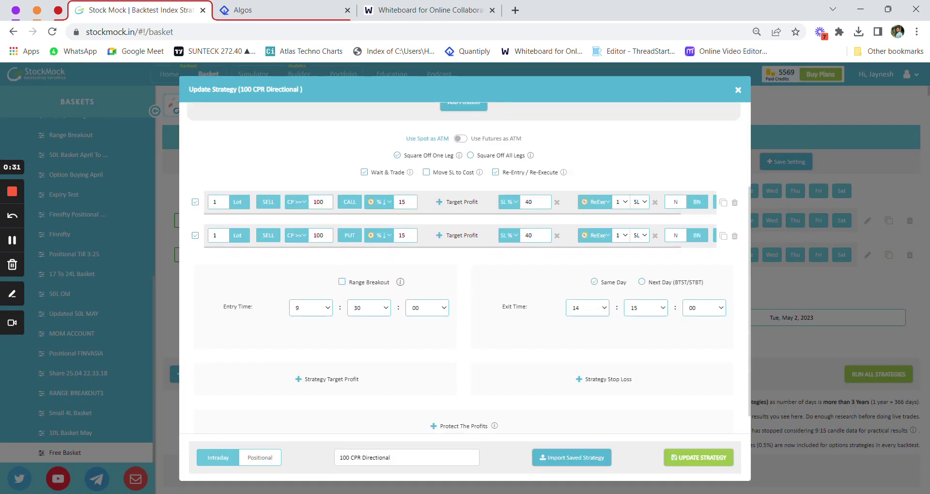
double_click(318, 202)
double_click(318, 235)
left_click(329, 193)
double_click(318, 235)
double_click(527, 202)
double_click(527, 236)
- Look at the blank whiteboard, return to StockMock and recheck the call leg's closest premium value
left_click(397, 13)
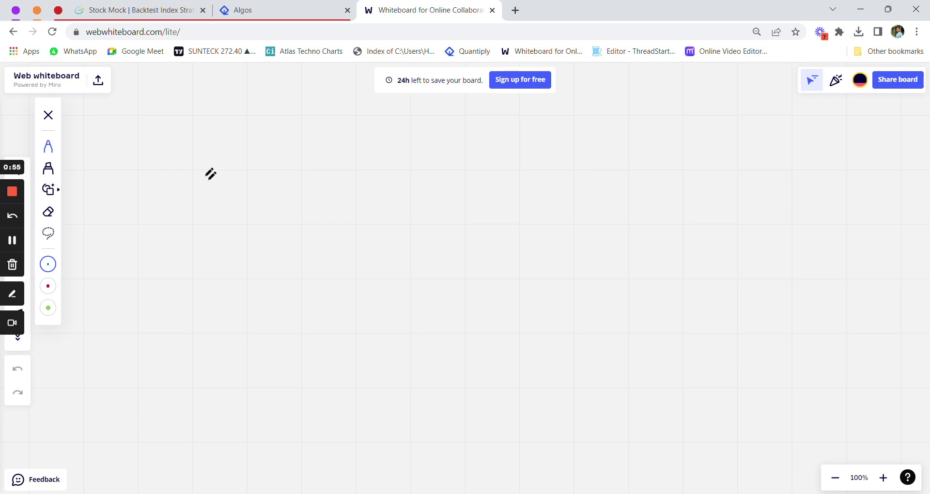
left_click(253, 8)
left_click(194, 12)
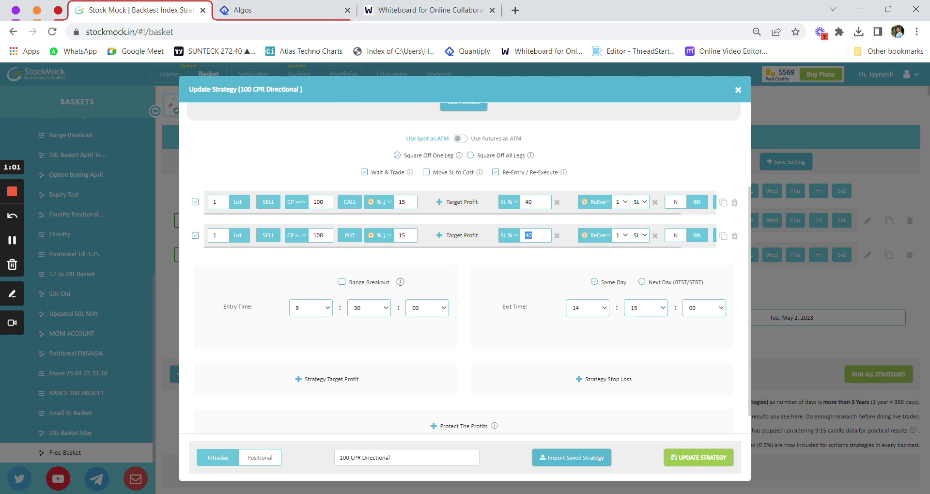
double_click(316, 202)
- Switch to the Web Whiteboard and handwrite 120 in black in the upper part of the board
left_click(419, 6)
mouse_move(221, 151)
left_mouse_down()
mouse_move(226, 196)
mouse_move(248, 196)
left_mouse_up()
left_click_drag(272, 155, 299, 155)
left_click_drag(364, 140, 366, 193)
mouse_move(386, 151)
left_mouse_down()
mouse_move(411, 180)
mouse_move(480, 168)
left_mouse_up()
mouse_move(472, 145)
left_mouse_down()
mouse_move(477, 163)
mouse_move(469, 166)
left_mouse_up()
scroll(398, 193, "down", 1)
left_click_drag(212, 154, 211, 223)
left_click_drag(221, 178, 283, 200)
mouse_move(293, 175)
left_mouse_down()
mouse_move(320, 177)
mouse_move(300, 172)
left_mouse_up()
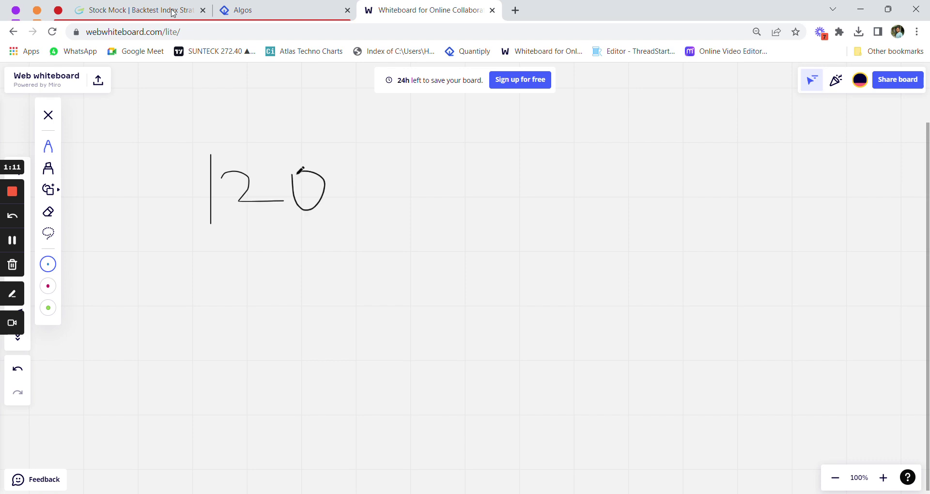
- Return to StockMock and check the Wait & Trade percentages of the call and put legs
left_click(286, 5)
left_click(175, 5)
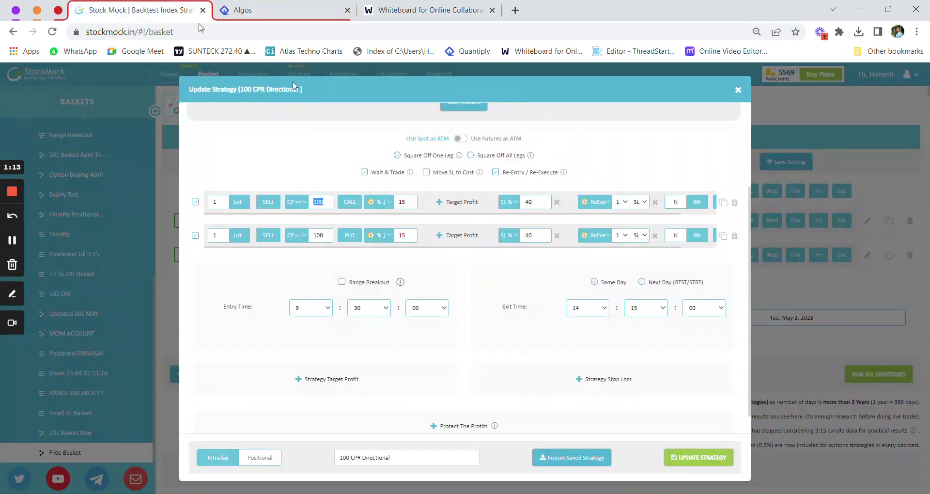
left_click(405, 201)
left_click(404, 235)
- Switch to the Web Whiteboard, draw a black downward arrow beside 120 and handwrite 15% after it
left_click(297, 4)
left_click(389, 5)
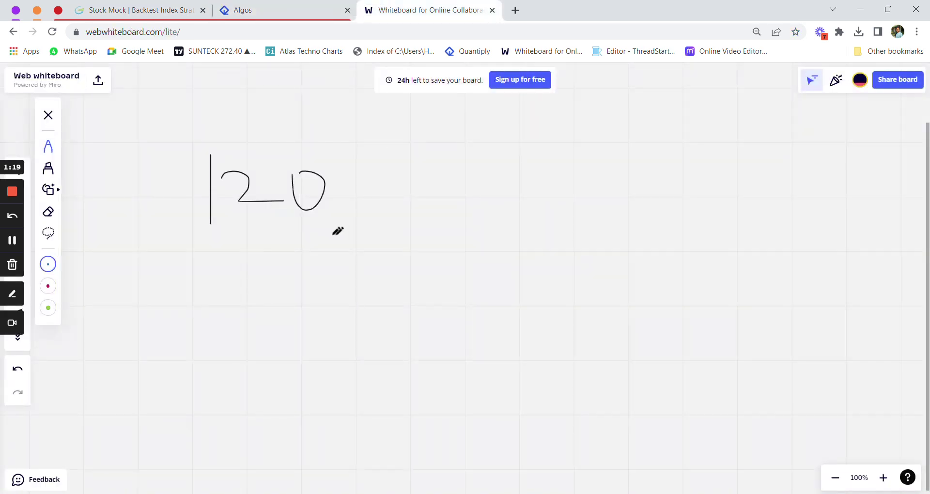
mouse_move(386, 146)
left_mouse_down()
mouse_move(388, 203)
mouse_move(403, 195)
left_mouse_up()
left_click_drag(426, 162, 432, 215)
left_click_drag(467, 171, 459, 218)
left_click_drag(521, 167, 516, 214)
left_click(503, 178)
left_click(551, 193)
- Handwrite 135 in magenta below the 120 on the whiteboard
left_click(51, 289)
left_click_drag(227, 293, 228, 335)
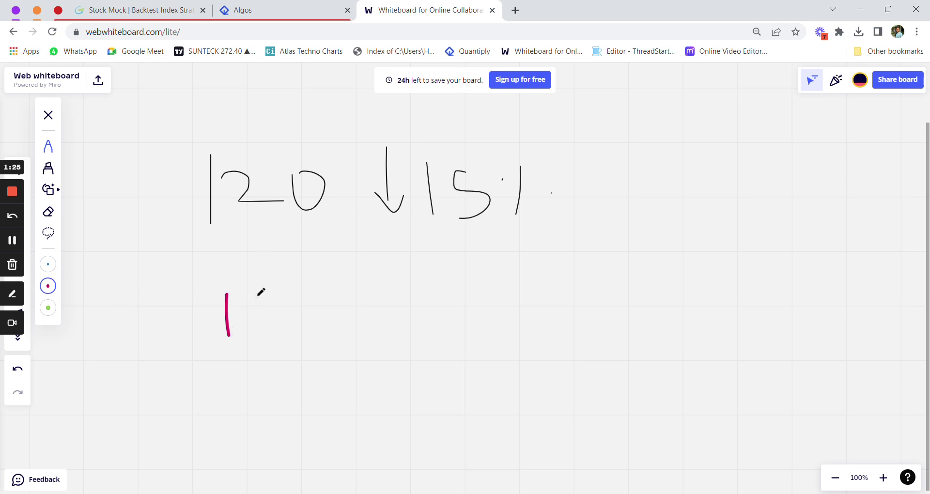
left_click_drag(258, 294, 277, 330)
mouse_move(319, 289)
left_mouse_down()
mouse_move(323, 317)
mouse_move(309, 330)
left_mouse_up()
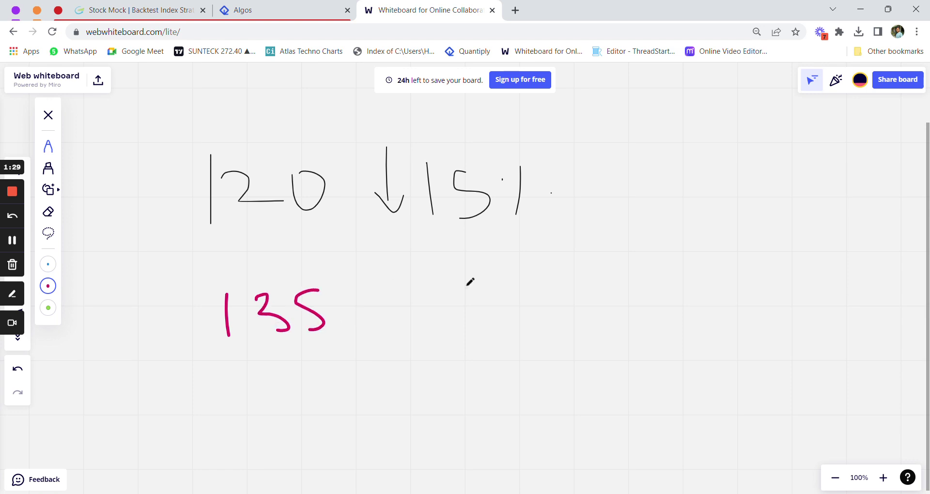
- Handwrite 15% in magenta on the 135 row and draw a green downward arrow between the two numbers
left_click_drag(460, 278, 462, 320)
mouse_move(492, 282)
left_mouse_down()
mouse_move(522, 321)
mouse_move(476, 338)
left_mouse_up()
left_click(531, 301)
left_click_drag(545, 279, 537, 336)
left_click(578, 316)
left_click(48, 307)
mouse_move(398, 272)
left_mouse_down()
mouse_move(389, 336)
mouse_move(406, 317)
left_mouse_up()
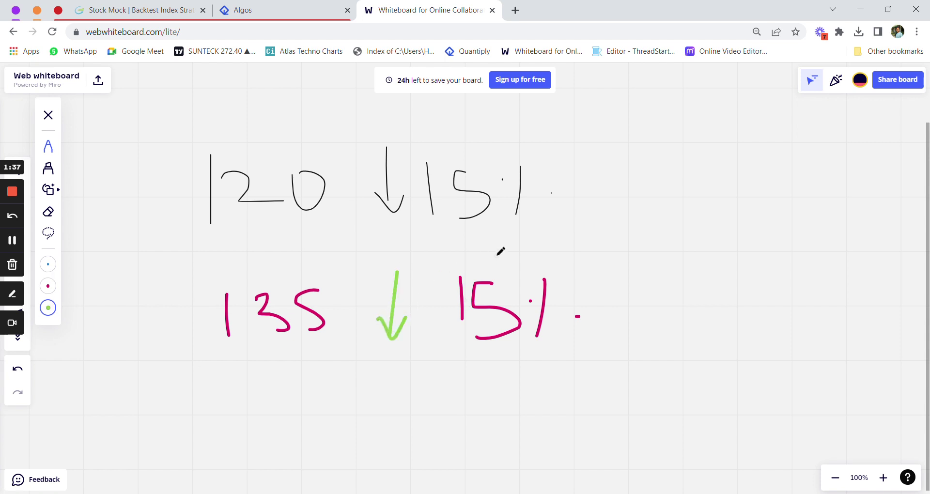
- Handwrite 9:30 in green in the empty area below the 135 row and underline it twice
scroll(501, 251, "down", 10)
scroll(501, 277, "up", 10)
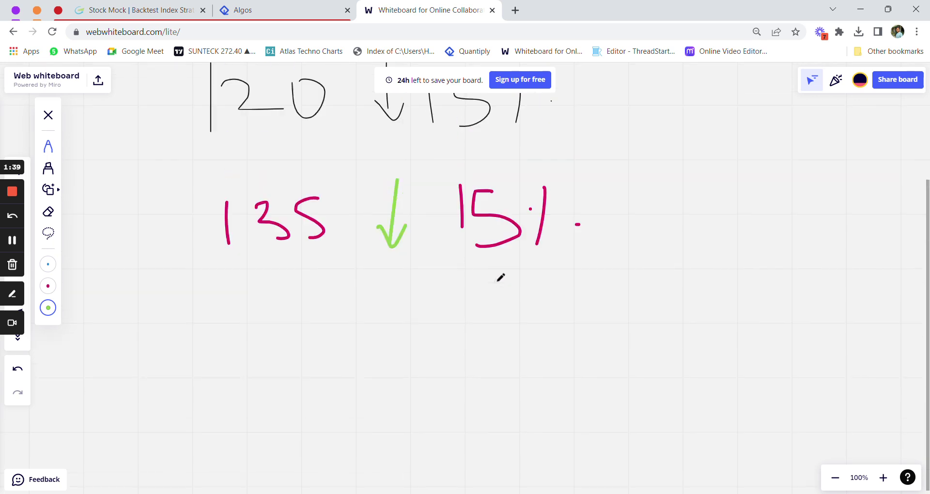
left_click_drag(211, 224, 502, 207)
left_click_drag(227, 241, 513, 223)
scroll(442, 215, "down", 5)
mouse_move(171, 237)
left_mouse_down()
mouse_move(164, 253)
mouse_move(176, 283)
left_mouse_up()
left_click(192, 231)
left_click(197, 262)
mouse_move(209, 232)
left_mouse_down()
mouse_move(238, 268)
mouse_move(220, 287)
left_mouse_up()
mouse_move(272, 231)
left_mouse_down()
mouse_move(268, 247)
mouse_move(274, 233)
left_mouse_up()
left_click_drag(180, 316, 269, 301)
left_click_drag(207, 327, 310, 313)
- Draw a rising magenta zigzag price line labelled 15%, with a parallel upward arrow above it
left_click(48, 285)
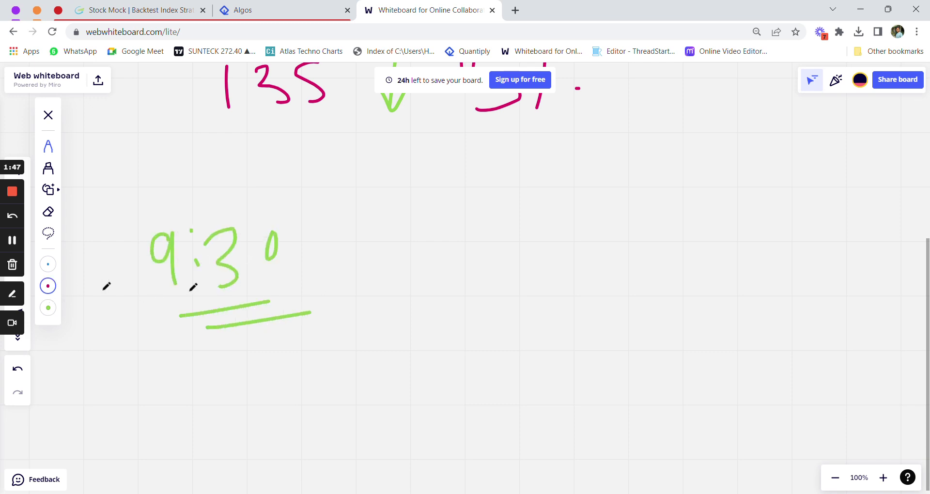
mouse_move(314, 395)
left_mouse_down()
mouse_move(359, 381)
mouse_move(393, 334)
mouse_move(483, 280)
left_mouse_up()
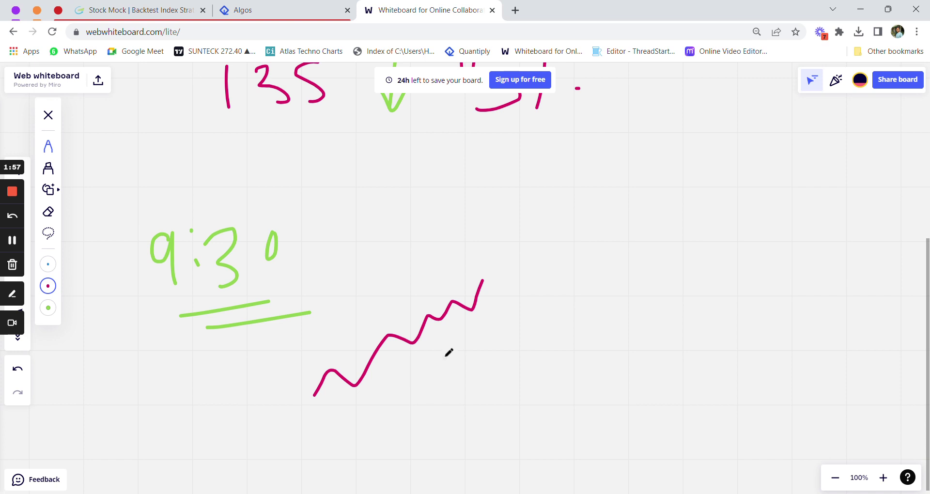
left_click_drag(461, 360, 467, 394)
mouse_move(499, 369)
left_mouse_down()
mouse_move(525, 380)
mouse_move(504, 394)
left_mouse_up()
left_click_drag(527, 371, 522, 395)
left_click(544, 390)
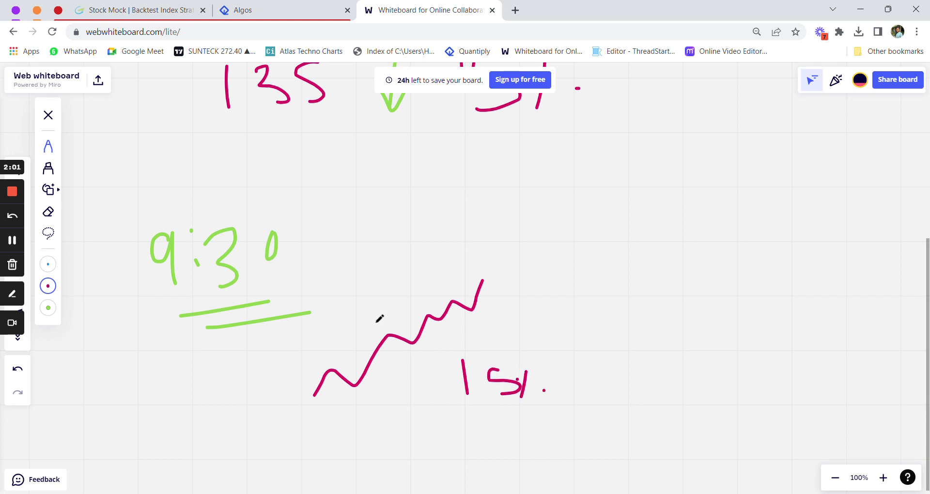
left_click_drag(318, 343, 426, 243)
left_click_drag(363, 259, 426, 274)
- Change the thin pen to green, box the 15% label and draw a rising green arrow along the underside of the zigzag
left_click(48, 266)
left_click(48, 266)
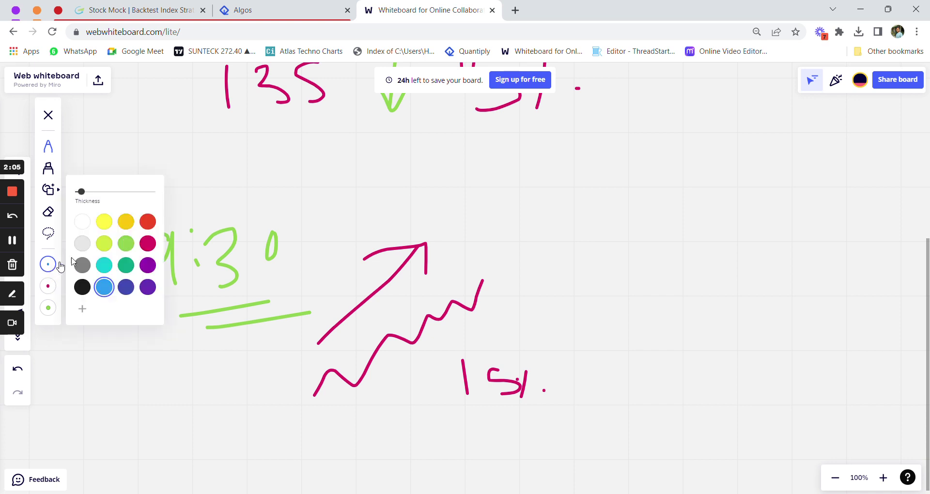
left_click(121, 251)
mouse_move(504, 357)
left_mouse_down()
mouse_move(462, 350)
mouse_move(456, 407)
mouse_move(554, 403)
mouse_move(547, 338)
mouse_move(487, 345)
left_mouse_up()
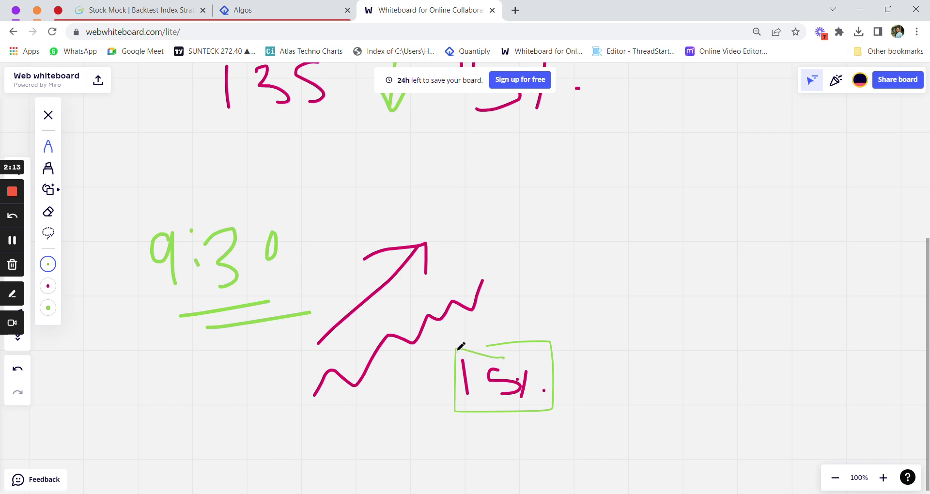
left_click_drag(459, 349, 503, 340)
left_click_drag(352, 402, 509, 281)
mouse_move(494, 280)
left_mouse_down()
mouse_move(522, 277)
mouse_move(524, 295)
left_mouse_up()
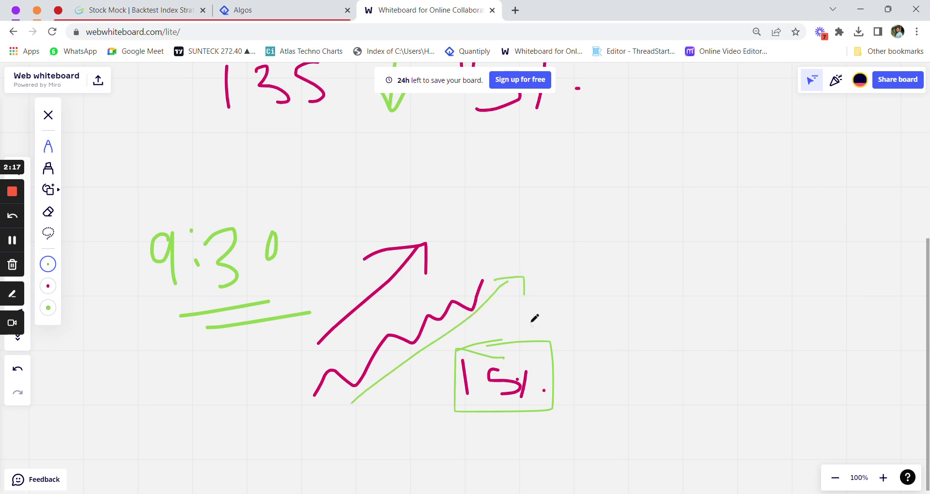
- Draw a falling green zigzag price line in a blank area further down, with an arrow pointing at its early decline
scroll(531, 319, "up", 3)
scroll(534, 318, "up", 4)
scroll(623, 296, "down", 10)
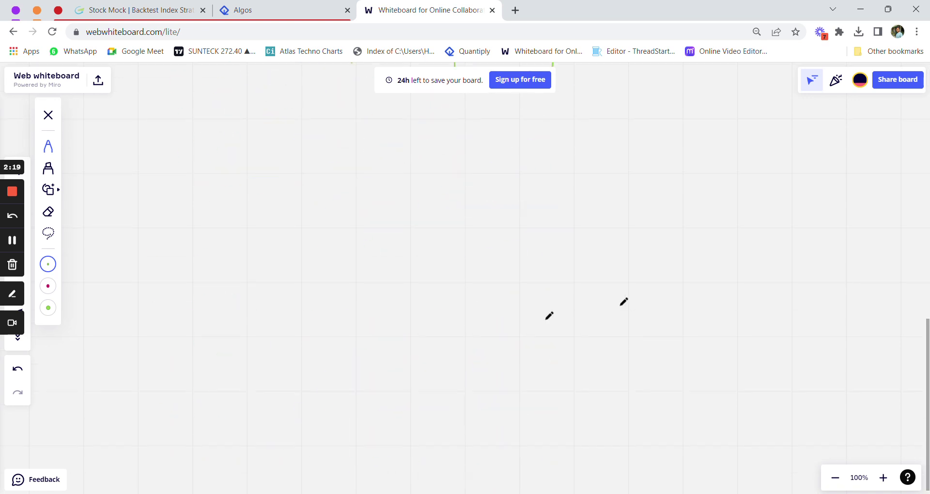
mouse_move(199, 241)
left_mouse_down()
mouse_move(251, 332)
mouse_move(377, 425)
left_mouse_up()
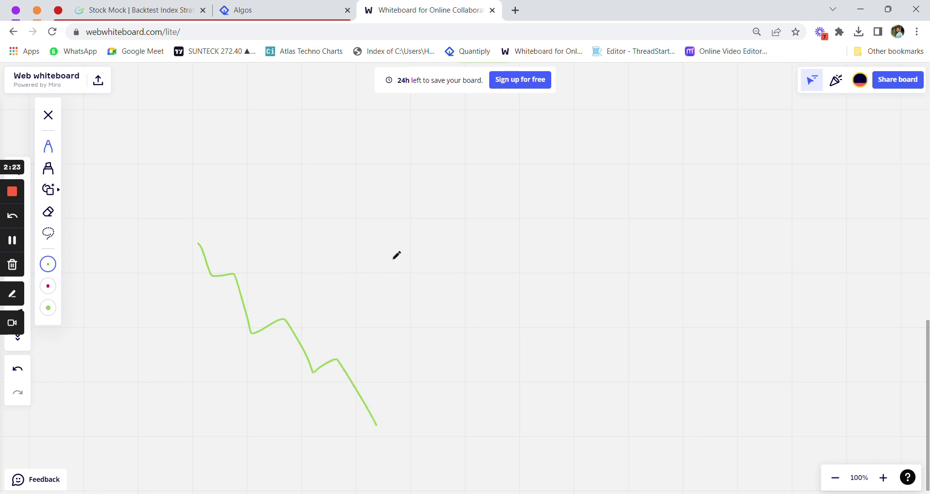
mouse_move(286, 284)
left_mouse_down()
mouse_move(250, 285)
mouse_move(242, 297)
left_mouse_up()
- Check the re-execute settings in StockMock, and draw on the whiteboard a magenta zigzag falling, recovering and falling again, with an arrow at the second decline
left_click(49, 287)
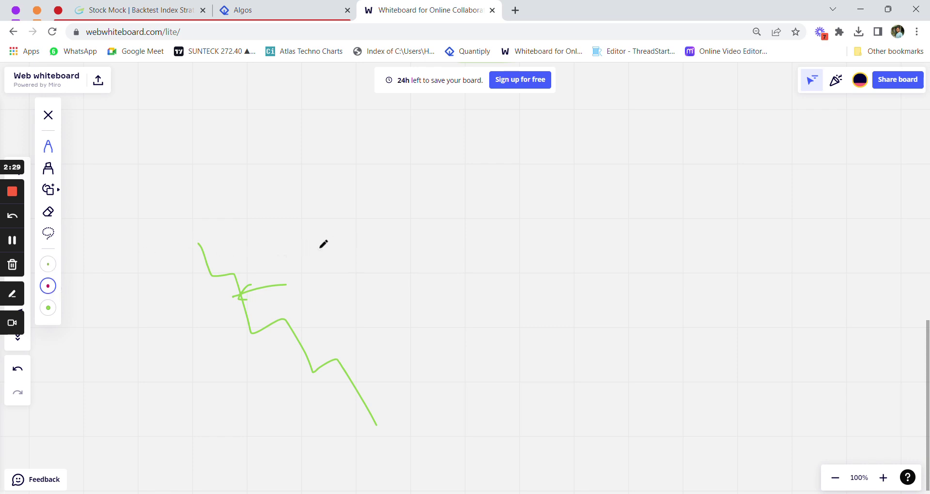
left_click(279, 9)
left_click(188, 9)
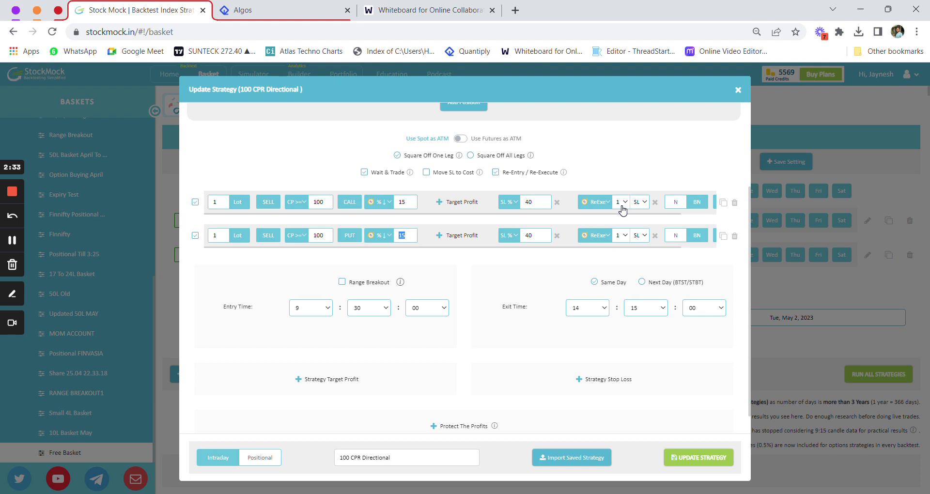
left_click(428, 8)
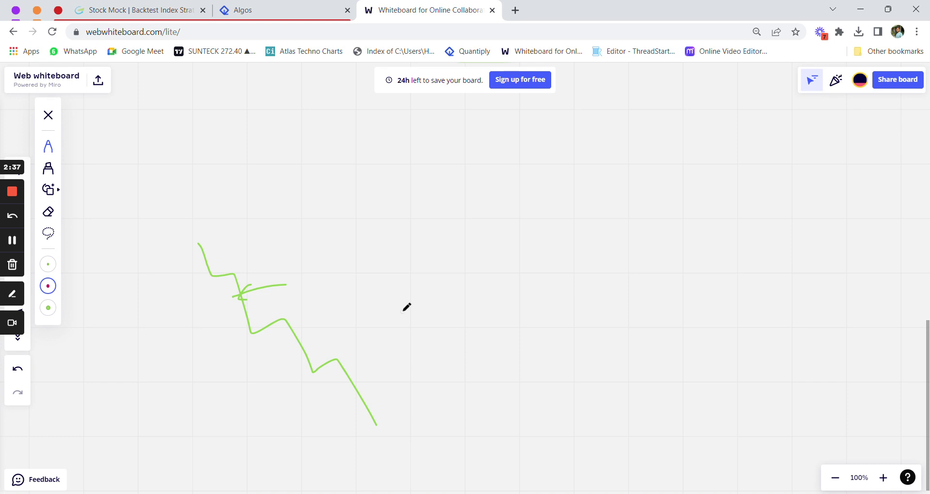
mouse_move(396, 231)
left_mouse_down()
mouse_move(449, 268)
mouse_move(550, 380)
mouse_move(563, 357)
mouse_move(605, 339)
mouse_move(642, 299)
mouse_move(750, 408)
left_mouse_up()
mouse_move(741, 324)
left_mouse_down()
mouse_move(678, 342)
mouse_move(709, 346)
left_mouse_up()
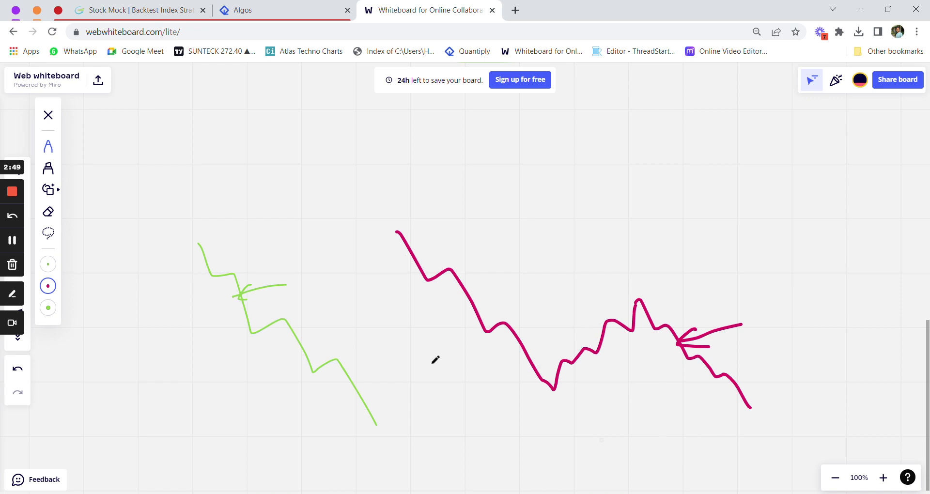
- Switch to StockMock, check the put leg's Wait & Trade percentage and close the 100 CPR Directional strategy without updating it
left_click(135, 9)
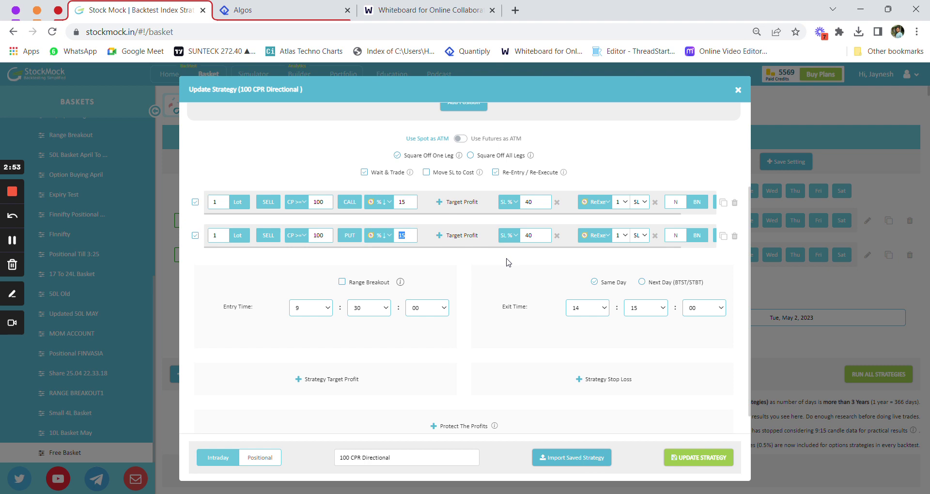
left_click(401, 235)
left_click(738, 90)
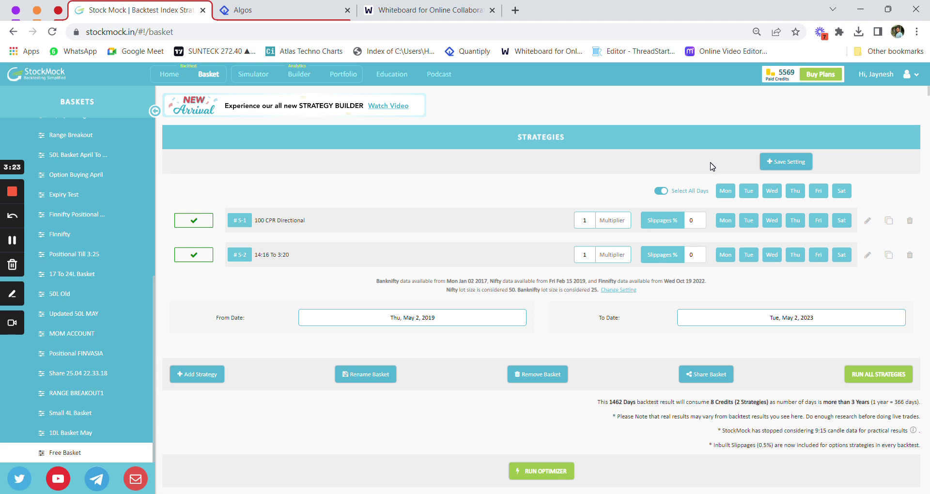
- Open the 14:16 To 3:20 strategy for editing and examine the closest premium values of its call and put legs
left_click(867, 256)
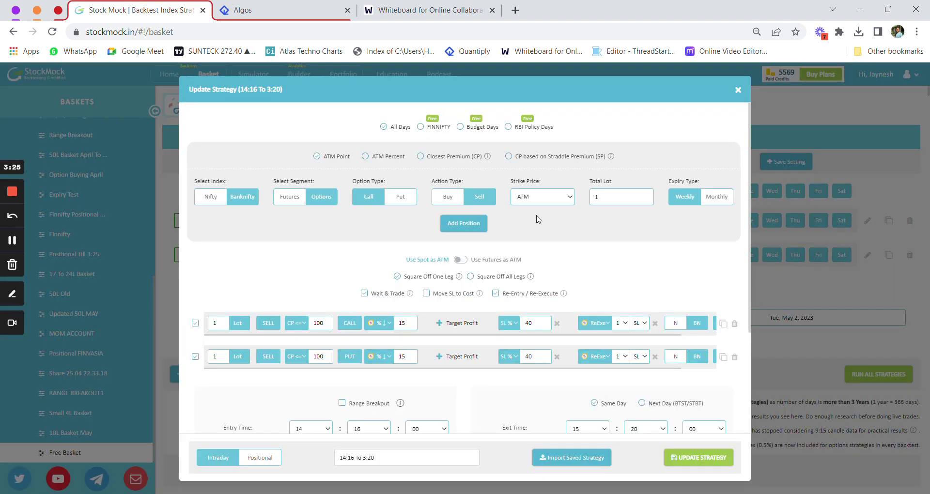
scroll(540, 314, "down", 3)
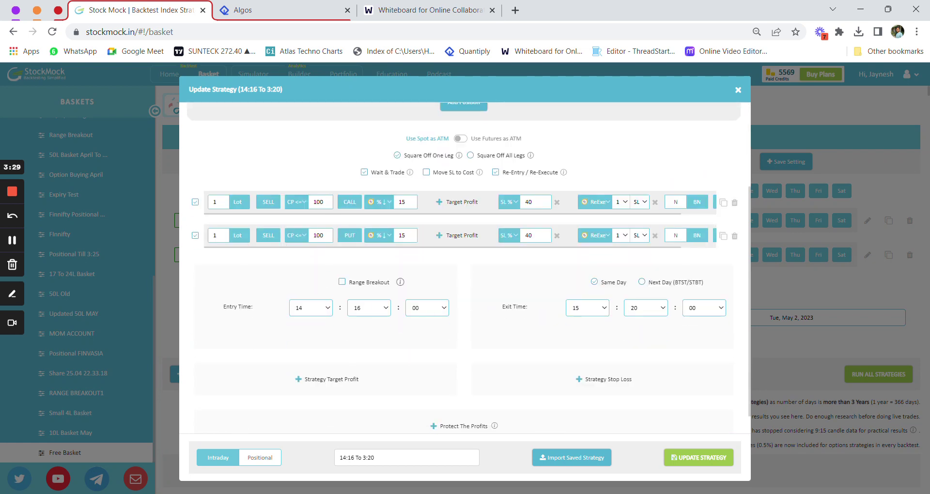
double_click(320, 201)
double_click(317, 236)
double_click(317, 202)
double_click(317, 235)
double_click(318, 202)
left_click(323, 235)
double_click(318, 202)
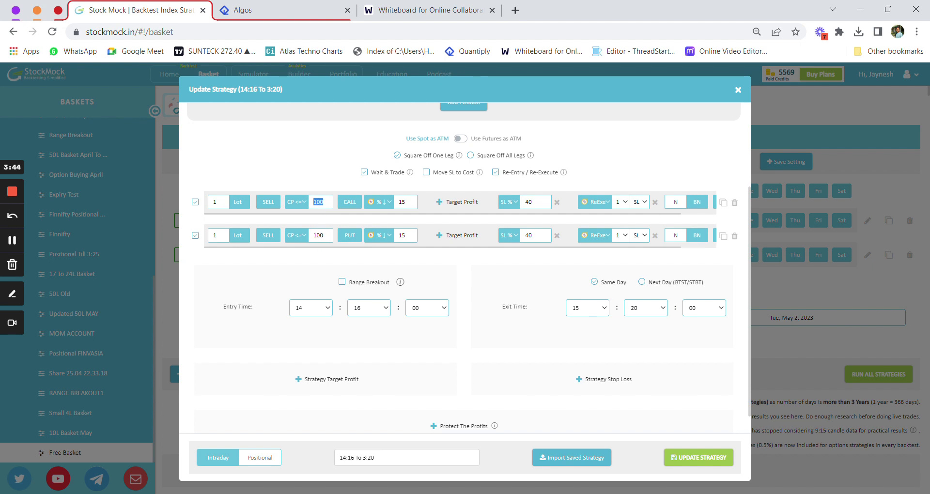
double_click(318, 235)
- Check both legs' Wait & Trade percentages and the put leg's stop loss, and close the strategy without updating it
left_click(405, 202)
double_click(402, 236)
double_click(528, 235)
left_click(734, 91)
left_click(734, 91)
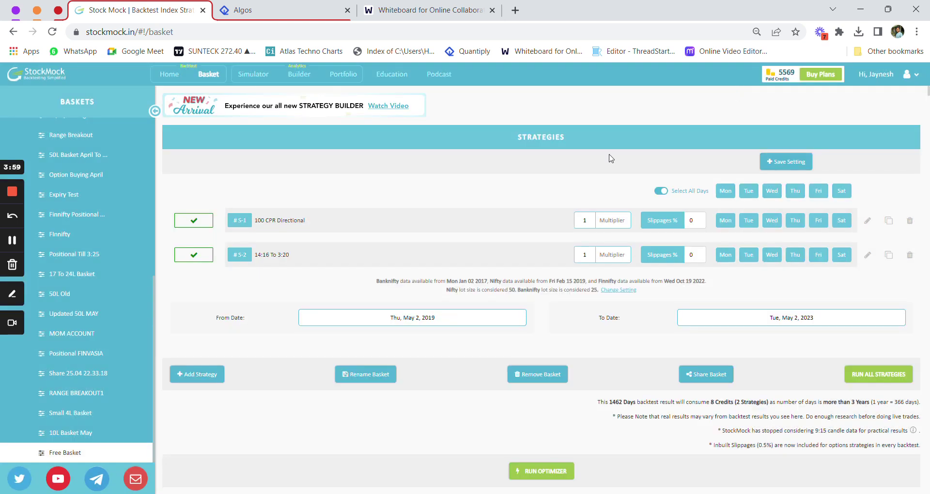
- Examine the basket's backtest statistics for estimated margin, max drawdown, expectancy and return to MDD ratio
scroll(566, 174, "down", 7)
scroll(565, 175, "up", 4)
scroll(565, 174, "down", 5)
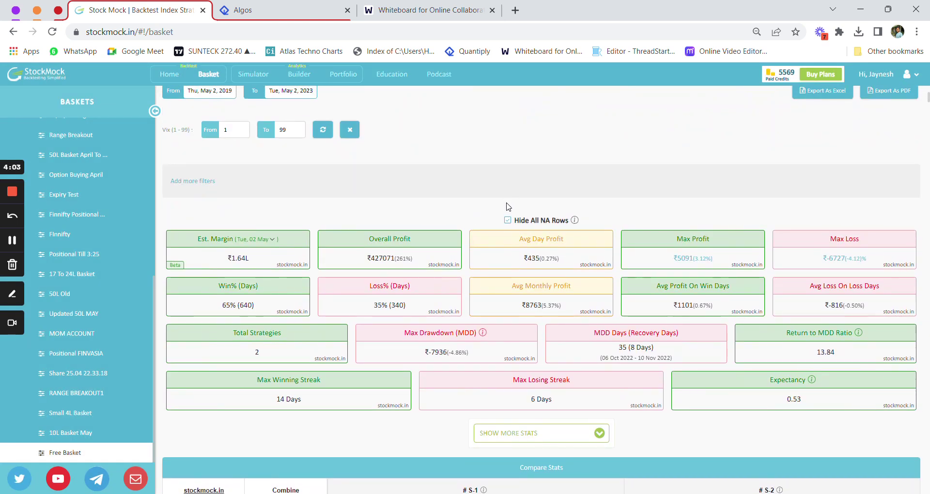
left_click_drag(227, 258, 251, 262)
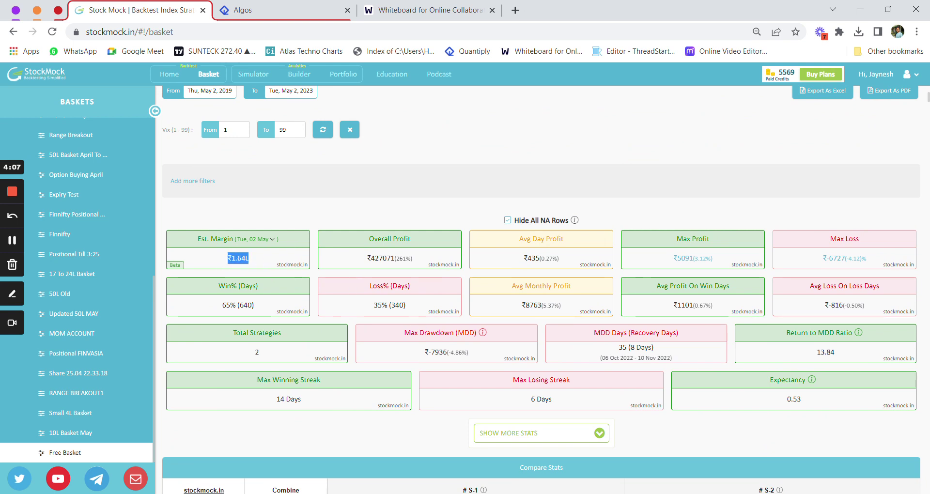
left_click_drag(483, 361, 424, 357)
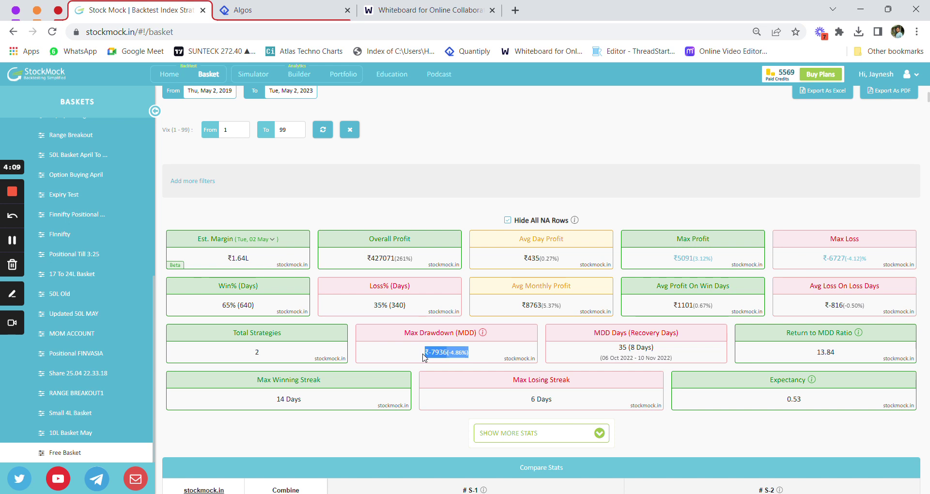
left_click(415, 355)
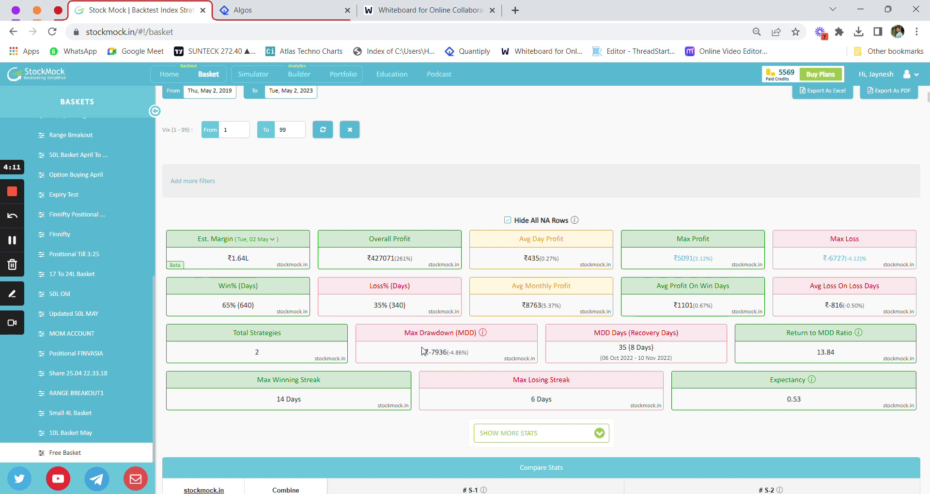
double_click(793, 400)
left_click_drag(843, 355, 761, 366)
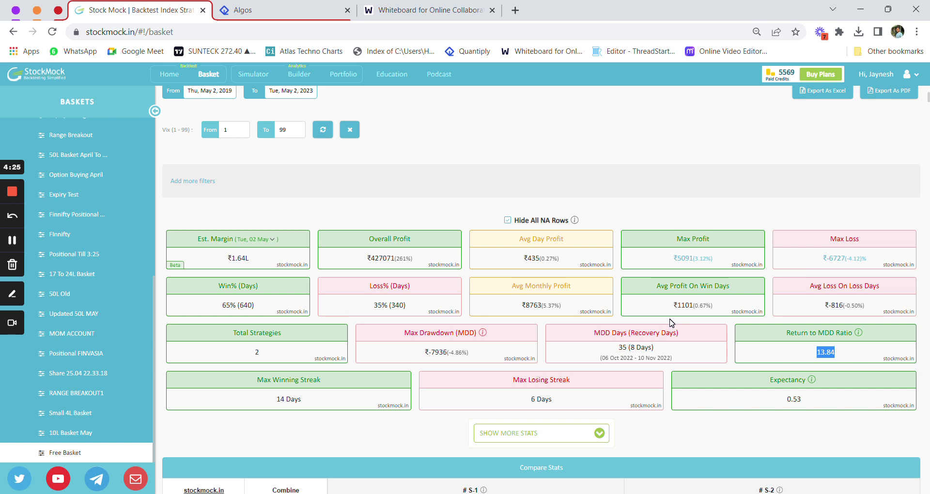
scroll(670, 318, "down", 3)
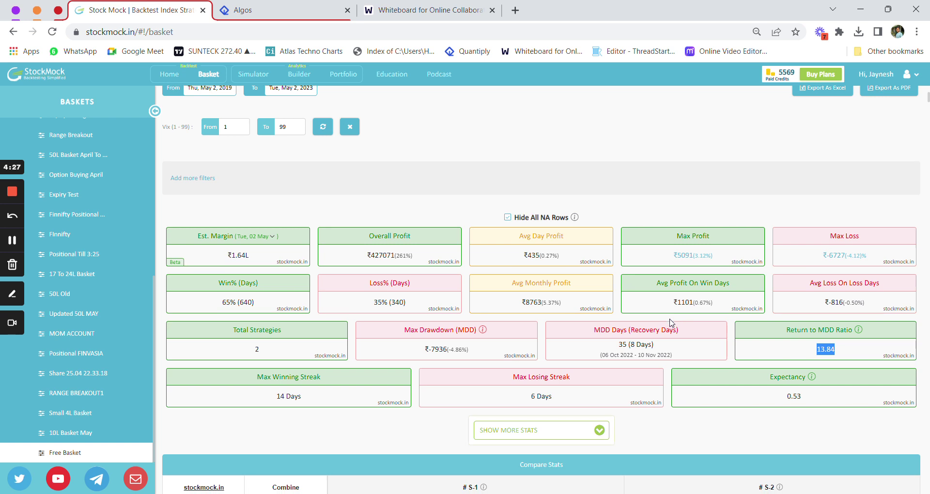
- Examine the basket's MDD recovery days, max drawdown and max loss among the combined backtest statistics
left_click_drag(617, 226, 671, 234)
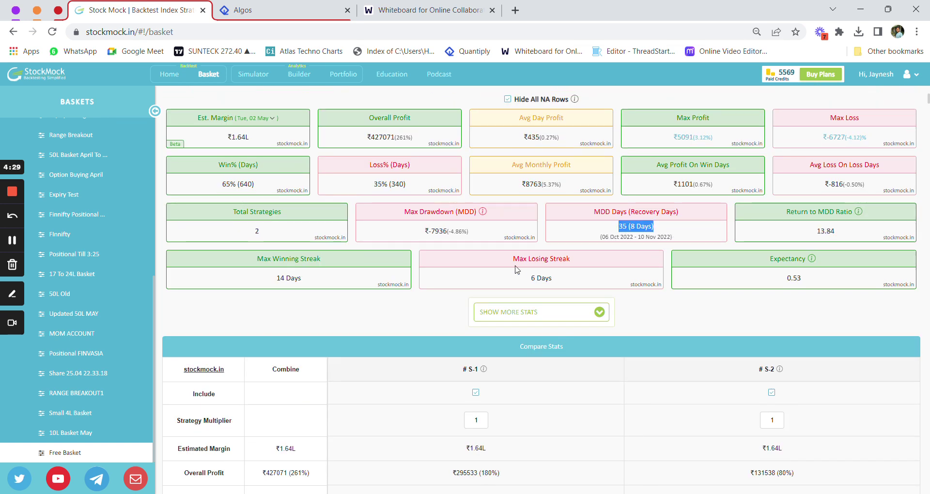
left_click_drag(416, 241, 464, 244)
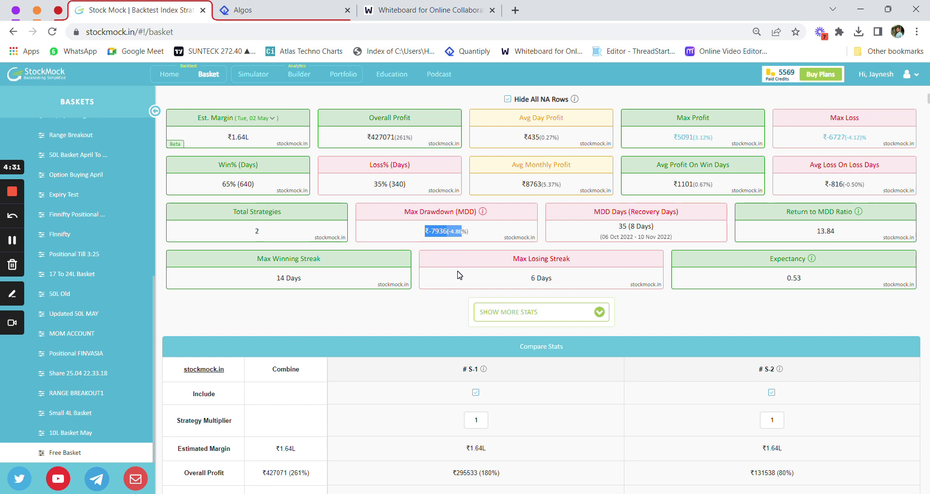
left_click_drag(884, 146, 818, 153)
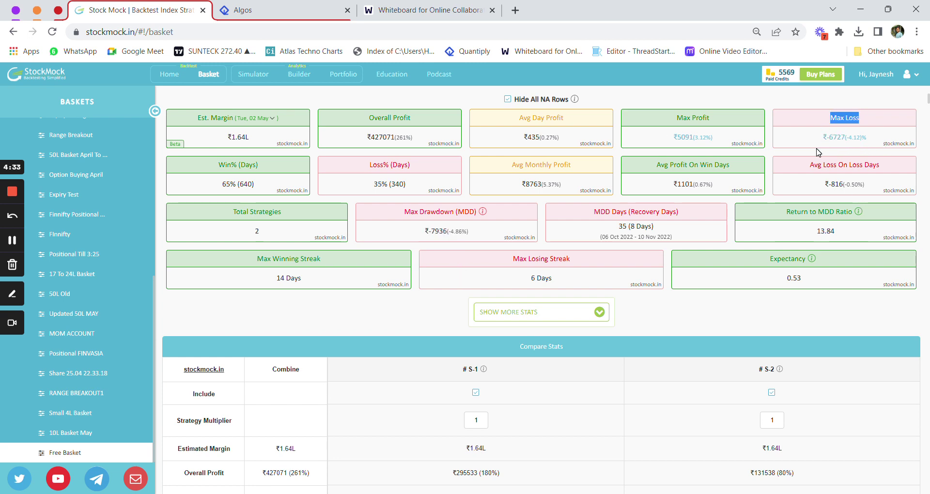
left_click(870, 200)
left_click_drag(878, 147, 817, 153)
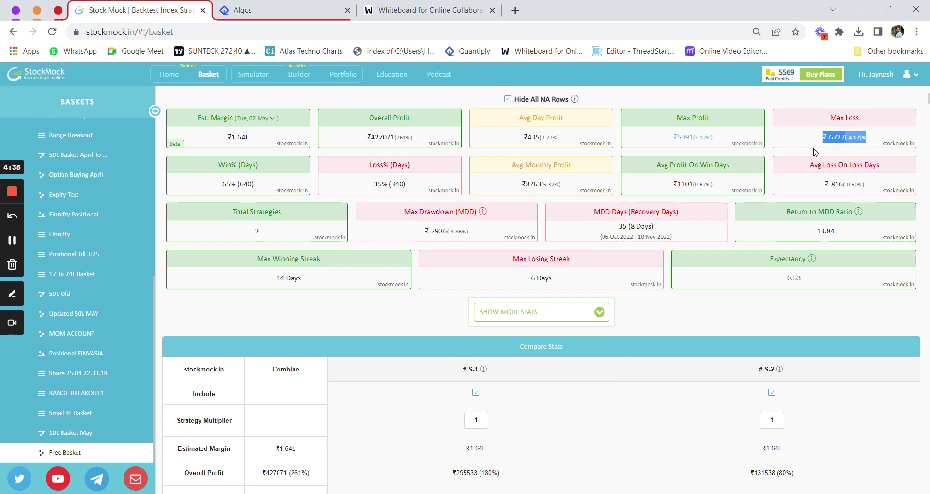
left_click(775, 301)
scroll(780, 296, "up", 10)
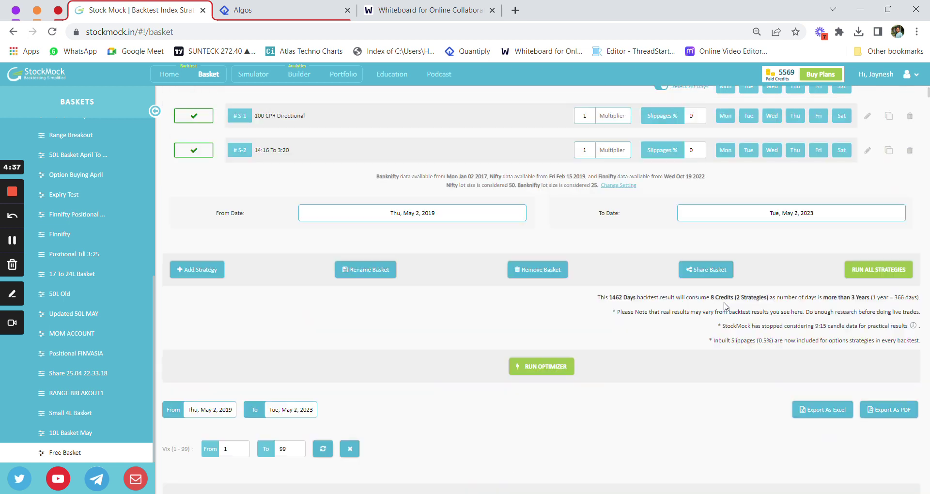
scroll(554, 289, "down", 9)
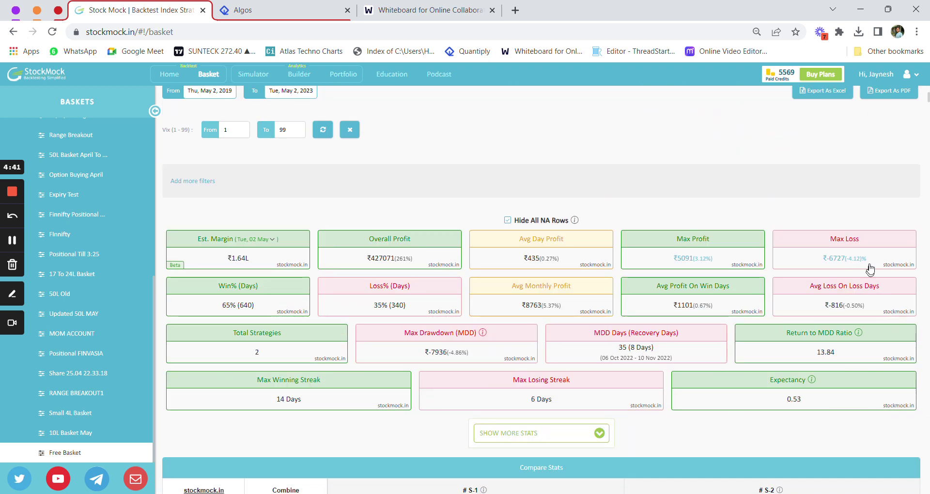
left_click_drag(878, 263, 787, 265)
left_click(734, 307)
- Examine the yearly ROI values from 2019 to 2023 in the Monthly Breakup table
scroll(734, 307, "down", 20)
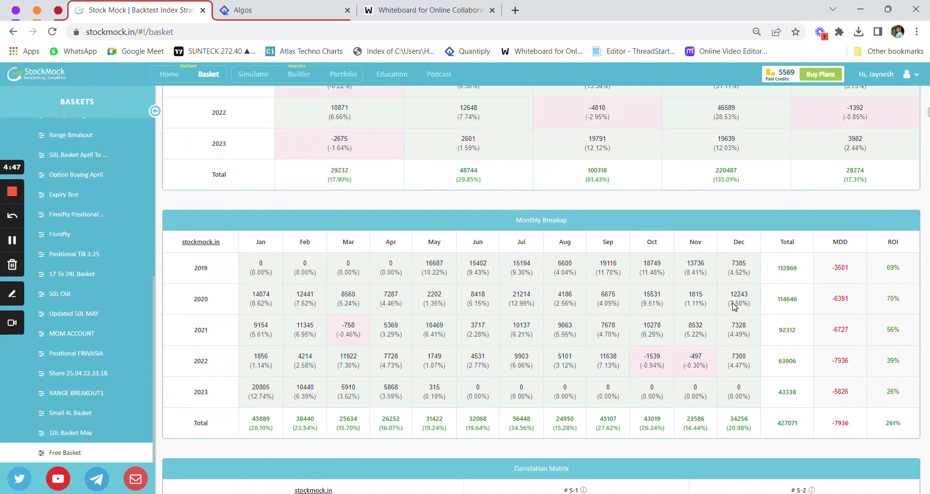
scroll(733, 306, "down", 1)
scroll(734, 306, "up", 4)
scroll(734, 306, "down", 2)
left_click_drag(883, 274, 901, 276)
left_click_drag(901, 304, 888, 306)
left_click_drag(885, 336, 900, 365)
left_click(886, 372)
left_click_drag(910, 400, 885, 393)
scroll(349, 291, "up", 15)
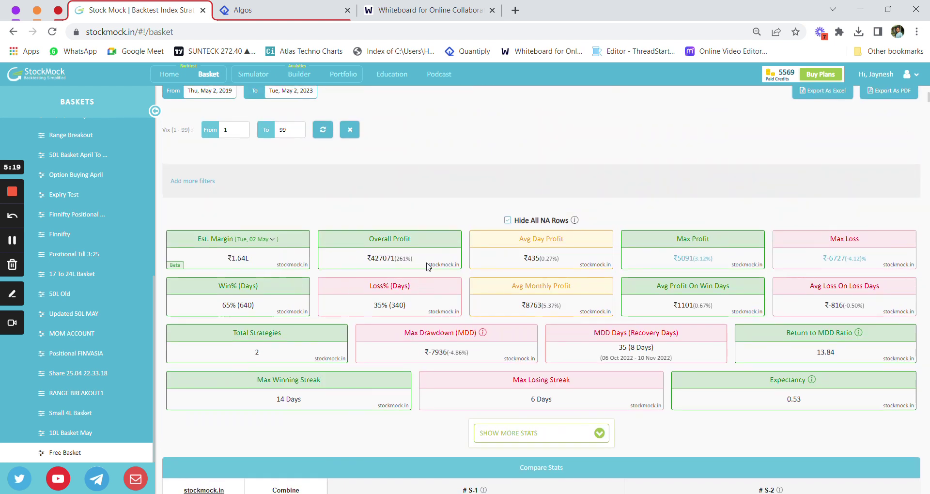
- Check the basket's overall profit and read the note on inbuilt slippages for options strategies
left_click_drag(418, 261, 371, 268)
left_click(395, 269)
scroll(506, 305, "down", 4)
scroll(506, 304, "up", 8)
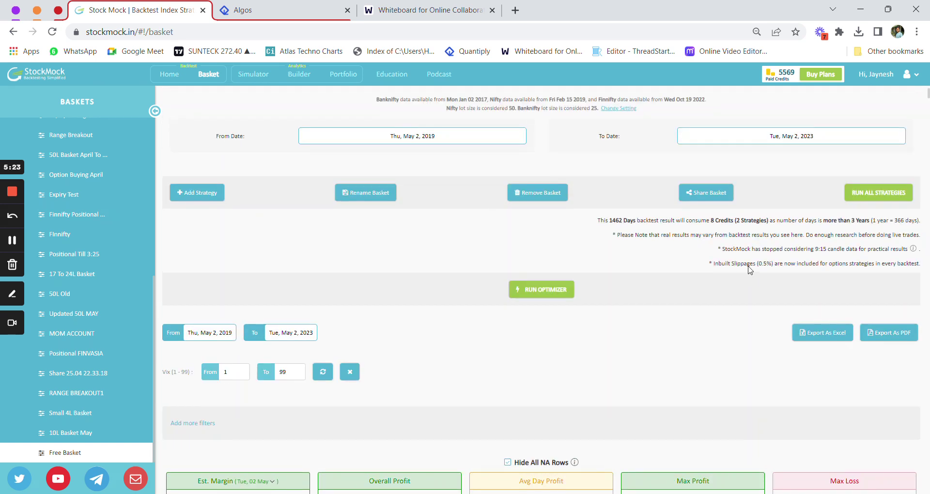
left_click_drag(757, 263, 780, 263)
left_click(775, 291)
scroll(772, 288, "down", 8)
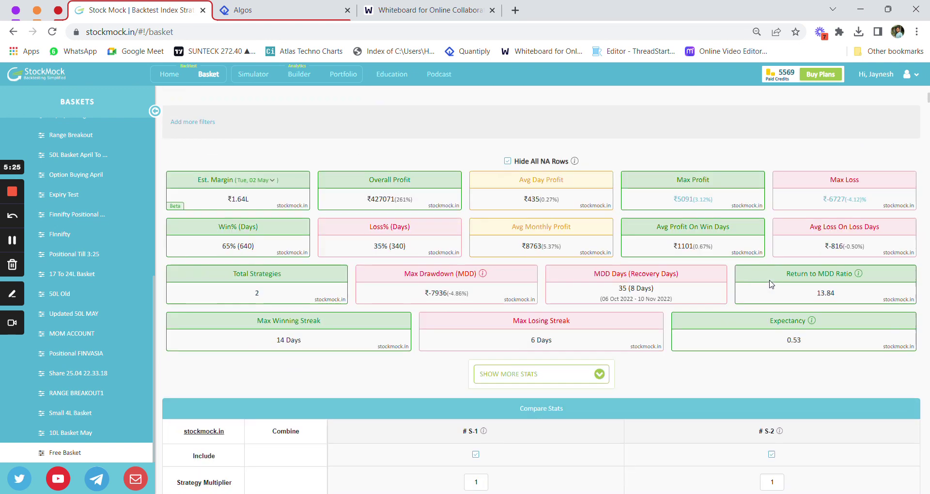
- Examine the Day Wise Breakup table, comparing Thursday's results with the other weekdays
scroll(771, 284, "down", 10)
scroll(771, 284, "up", 5)
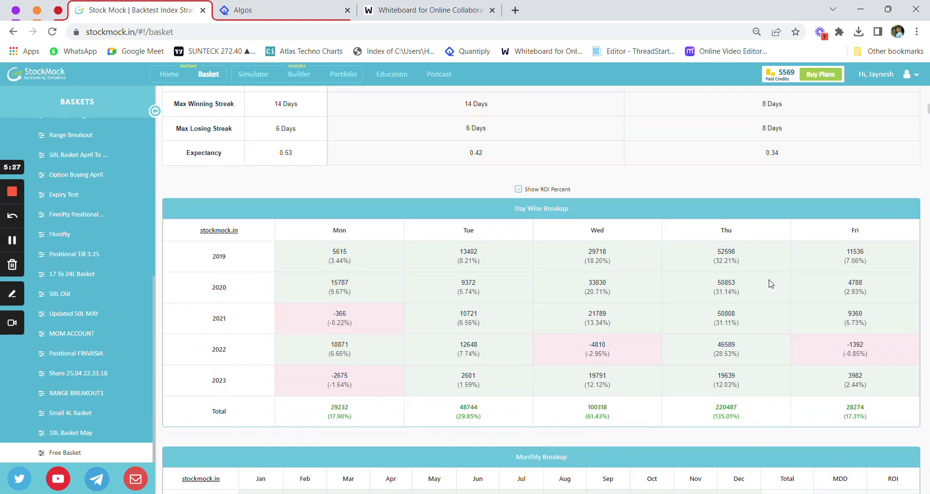
scroll(770, 283, "down", 3)
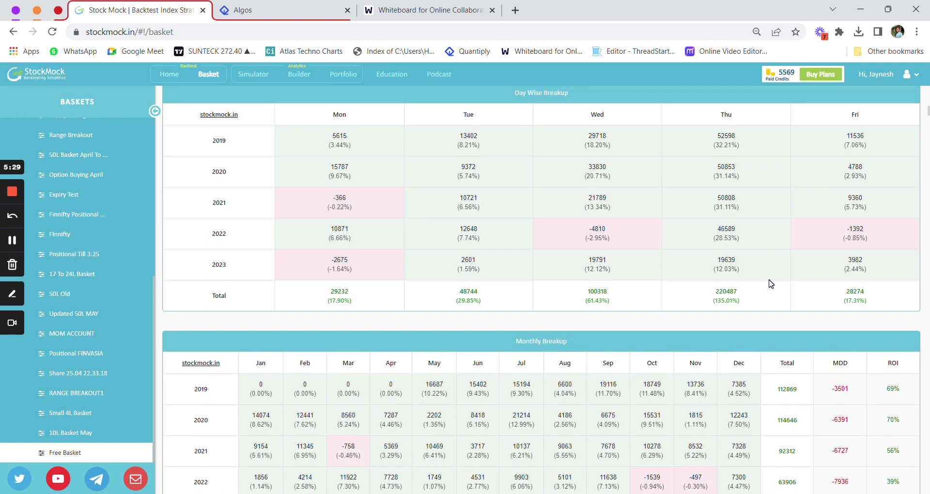
scroll(771, 283, "up", 1)
left_click_drag(740, 331, 713, 332)
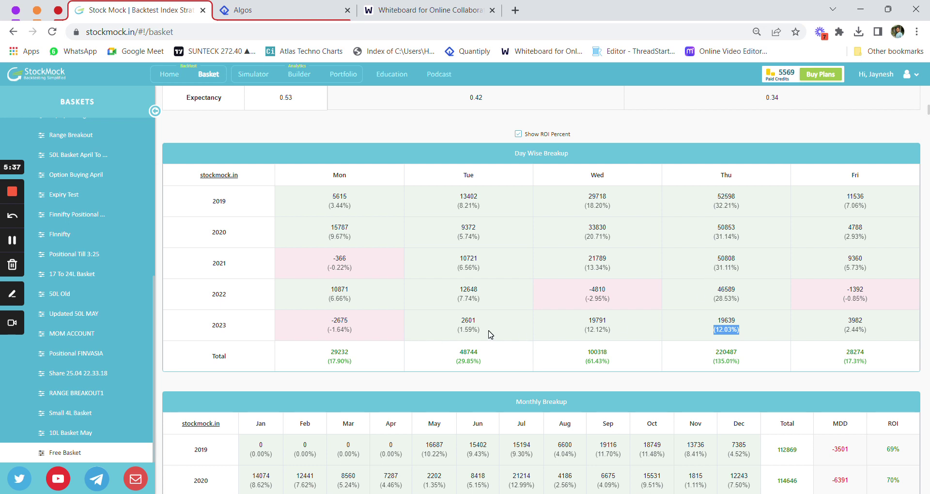
scroll(769, 338, "up", 8)
scroll(769, 338, "down", 6)
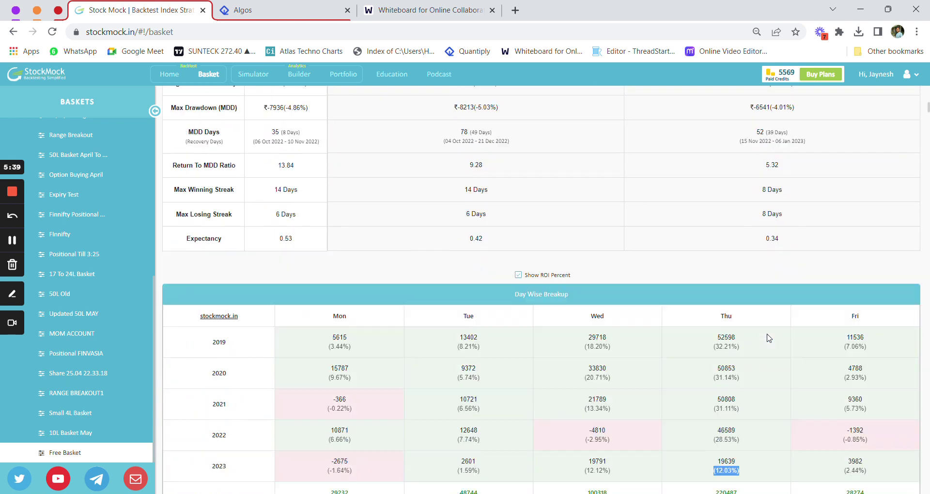
scroll(769, 338, "down", 3)
scroll(614, 322, "up", 15)
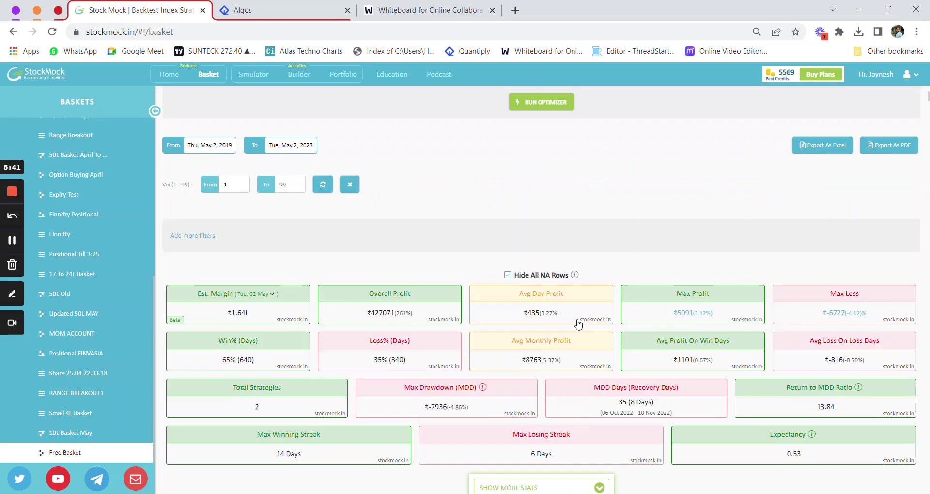
scroll(577, 324, "up", 8)
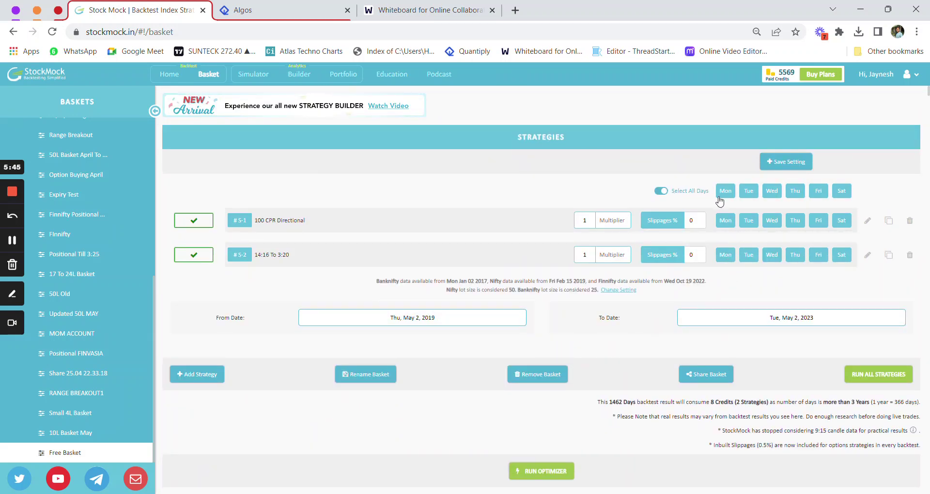
- Deselect all trading days and enable only Wednesday and Thursday for both strategies
left_click(723, 194)
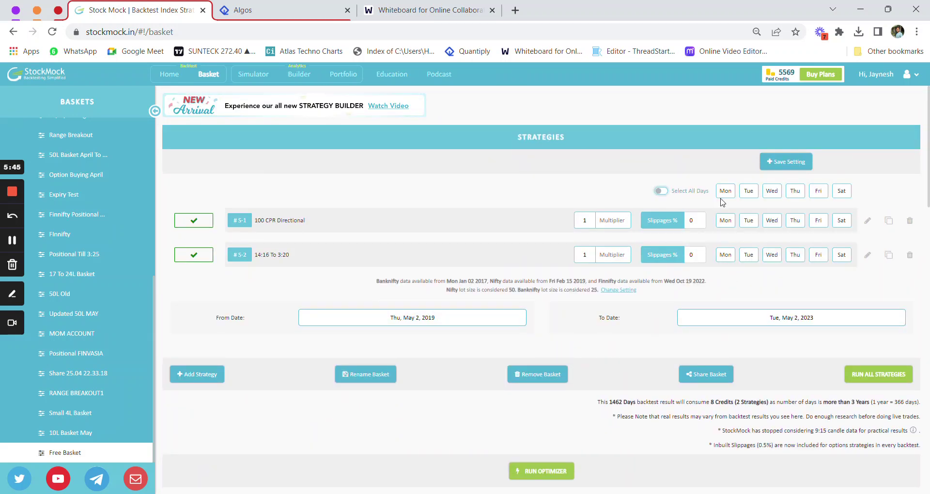
left_click(780, 191)
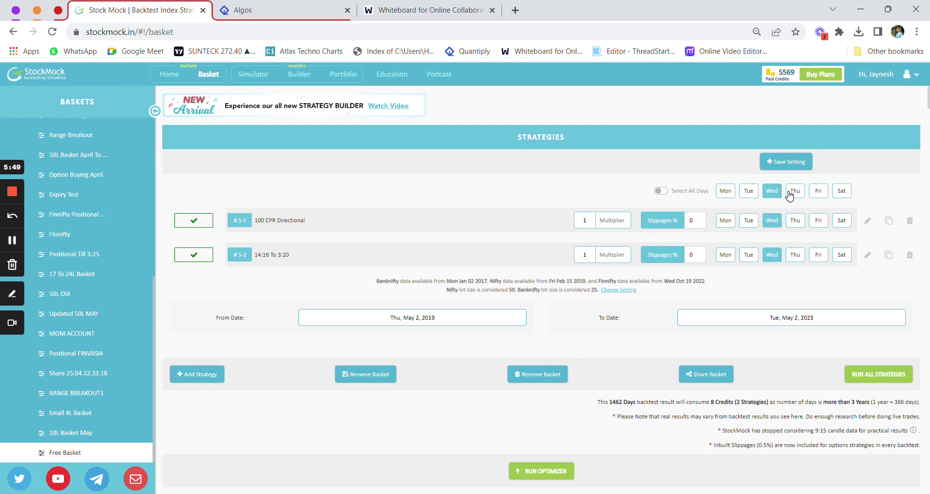
left_click(789, 191)
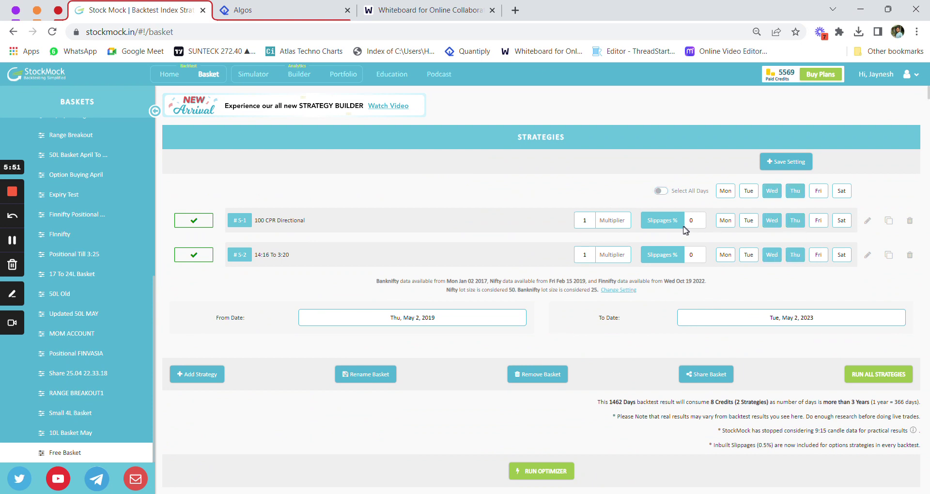
- Examine the overall profit and expectancy for the Wednesday and Thursday backtest
scroll(625, 228, "down", 6)
scroll(554, 314, "down", 4)
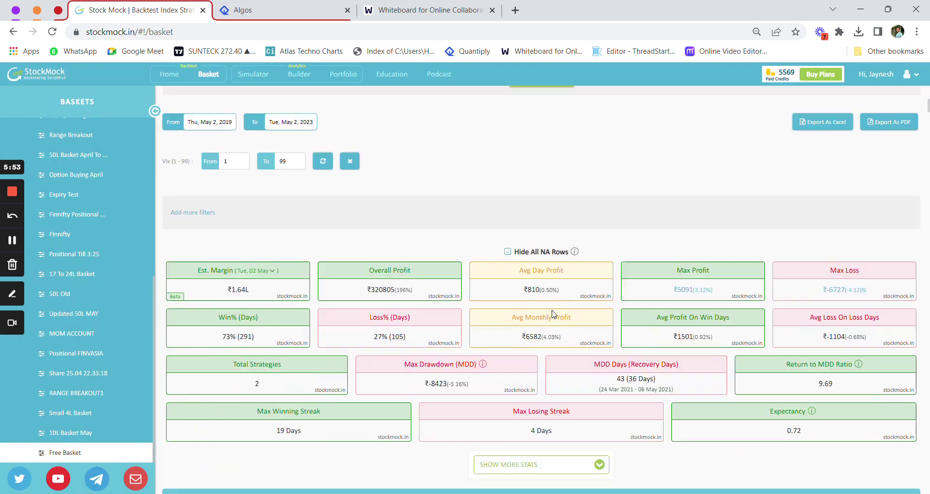
left_click_drag(413, 197, 358, 204)
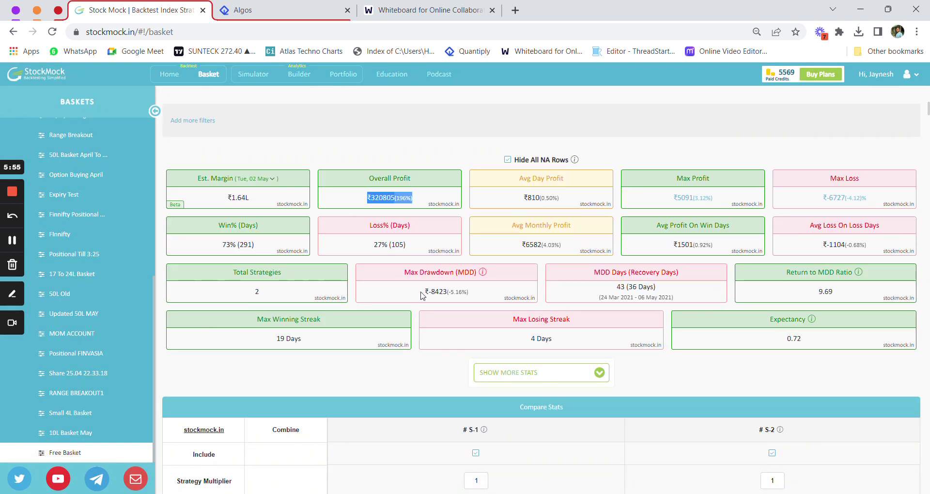
left_click_drag(806, 344, 731, 353)
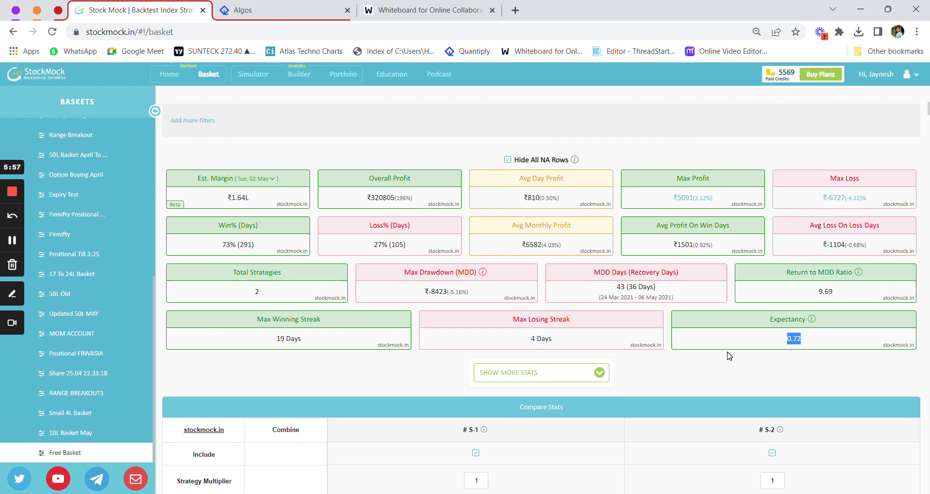
- Check the yearly ROI values and the Thursday profits in the breakup tables for the Wednesday and Thursday backtest
scroll(729, 356, "down", 6)
scroll(729, 356, "down", 10)
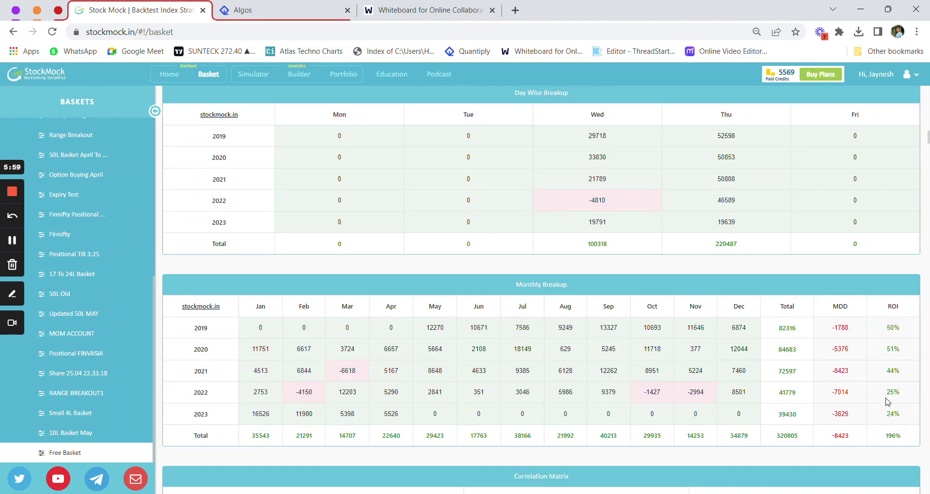
double_click(889, 413)
double_click(890, 371)
left_click(884, 352)
double_click(891, 328)
left_click(905, 368)
double_click(732, 201)
- Deselect Wednesday so both strategies trade on Thursday only
scroll(750, 174, "up", 20)
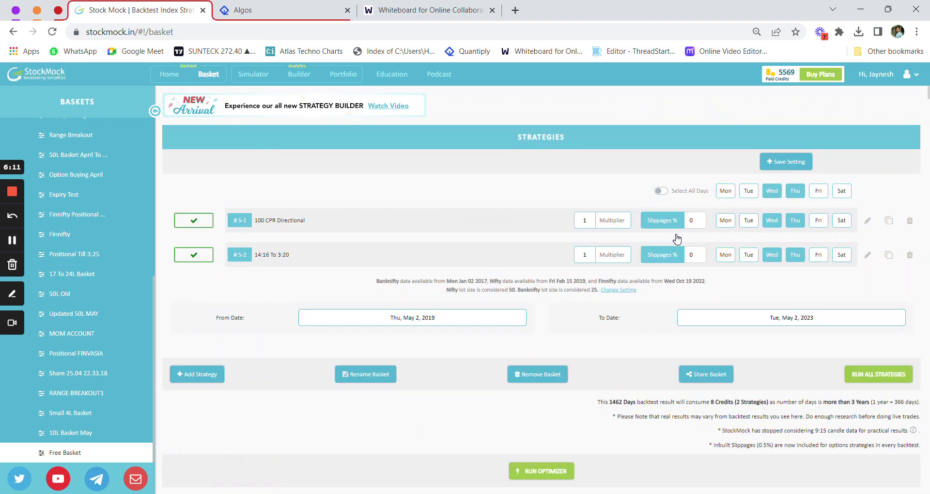
scroll(676, 239, "down", 10)
left_click(248, 140)
- Examine the yearly ROI values in the Monthly Breakup table for the Thursday-only backtest
scroll(561, 266, "down", 15)
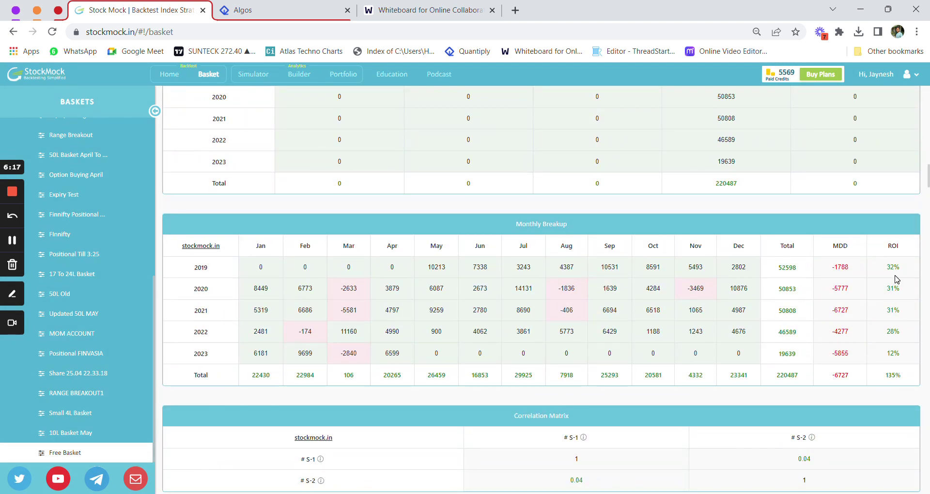
triple_click(880, 291)
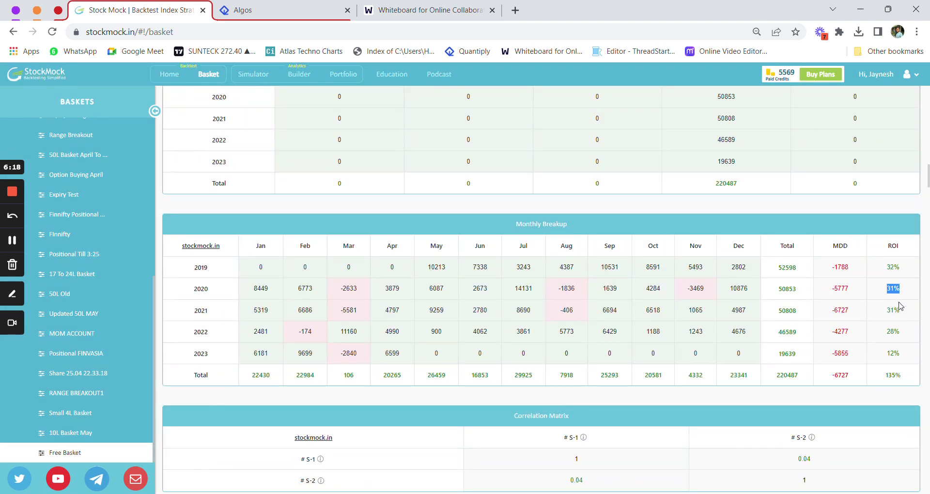
double_click(889, 356)
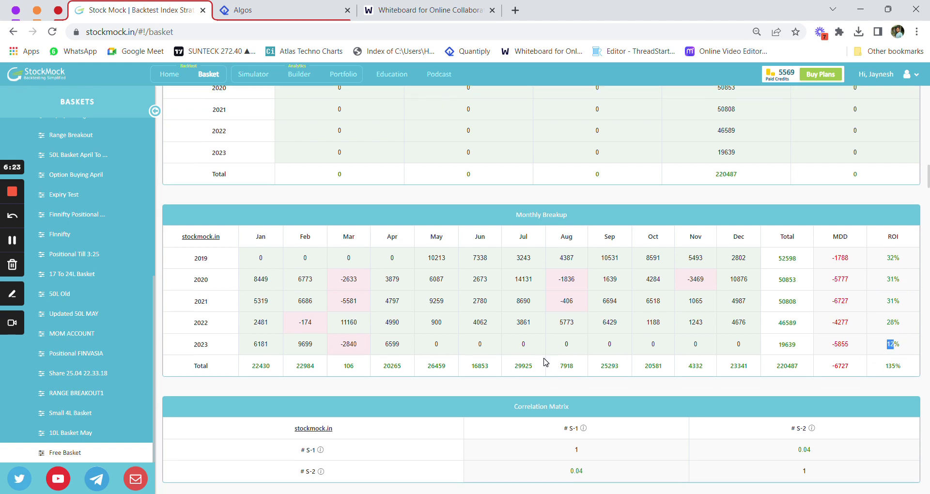
scroll(544, 360, "down", 4)
scroll(591, 329, "up", 20)
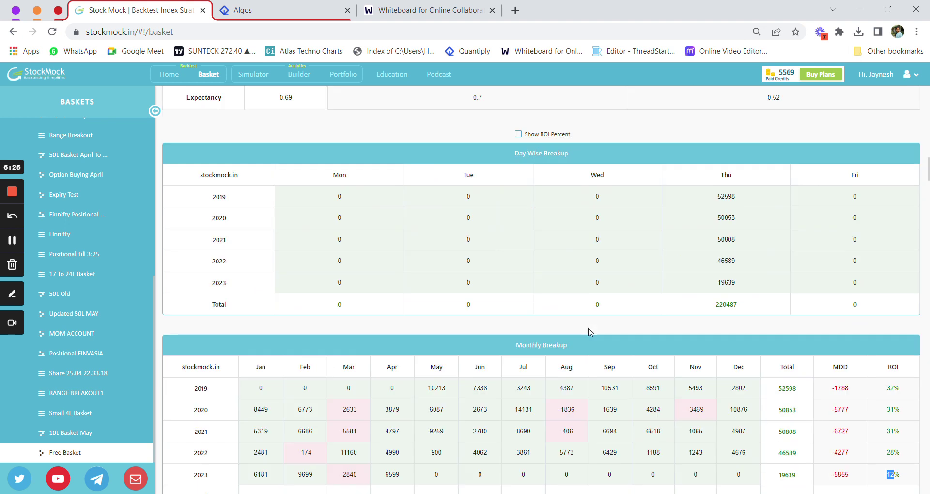
scroll(591, 331, "up", 2)
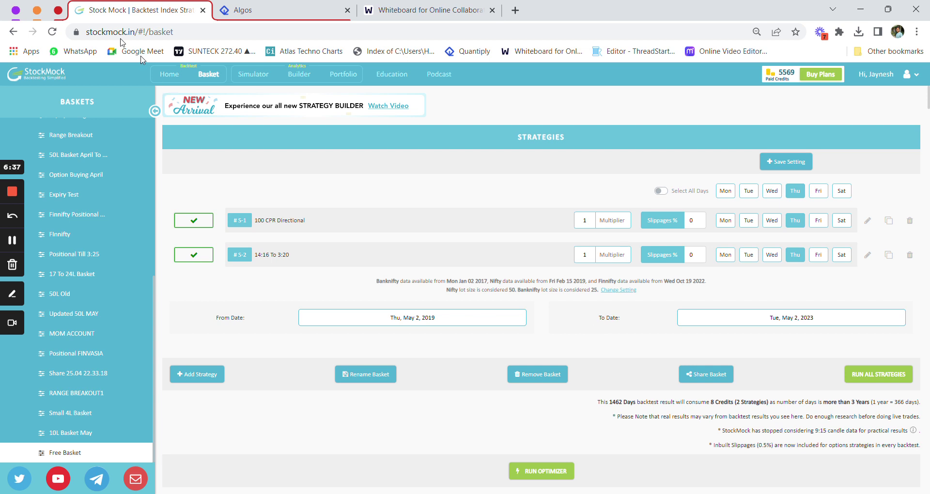
- Switch to Telegram Web and open the Algo Trading Community channel
left_click(16, 10)
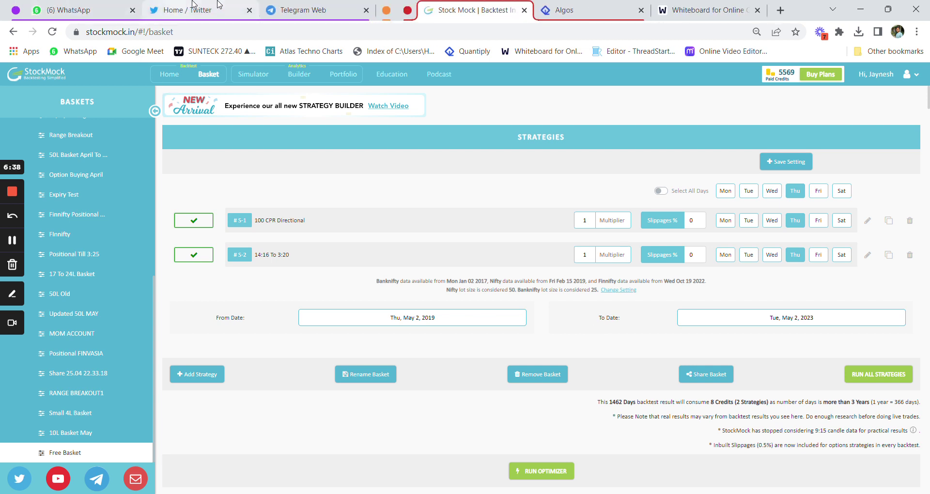
left_click(293, 8)
left_click(151, 208)
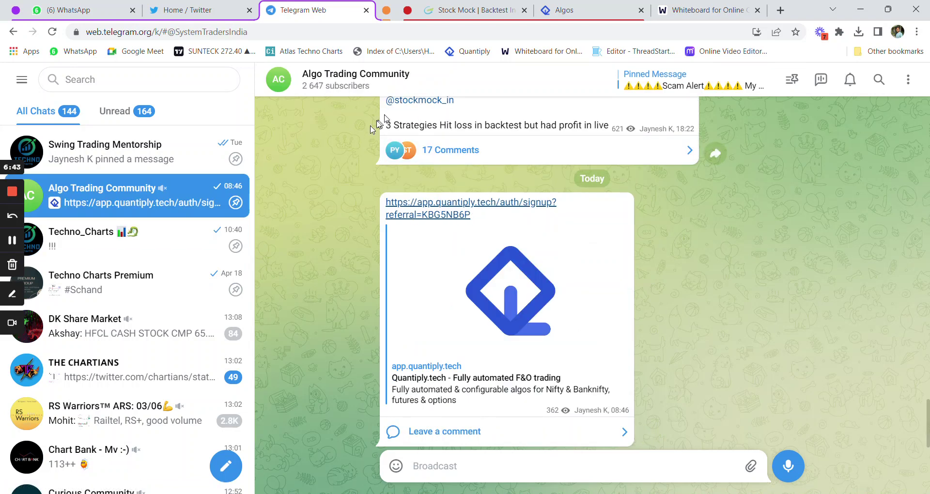
- Look through the Algo Trading Community channel's older posts back to April 26 and switch back to StockMock
scroll(491, 214, "up", 5)
scroll(491, 213, "up", 15)
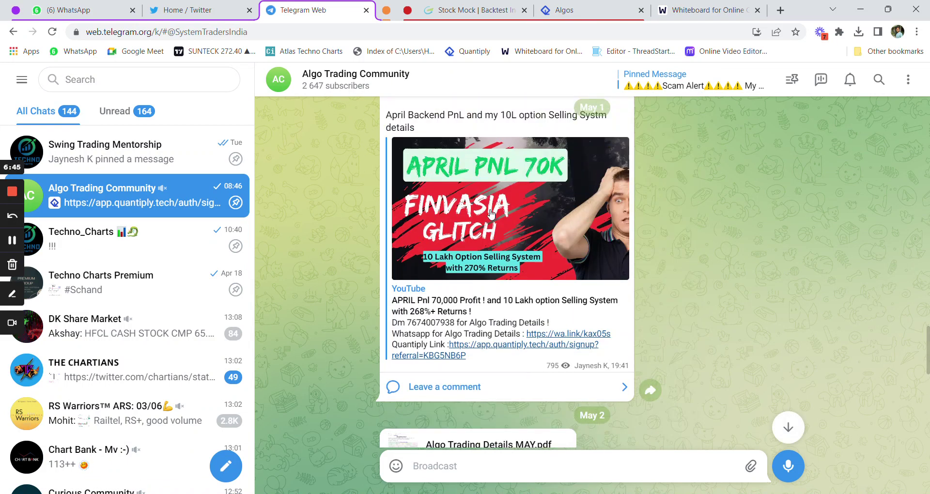
scroll(491, 213, "up", 15)
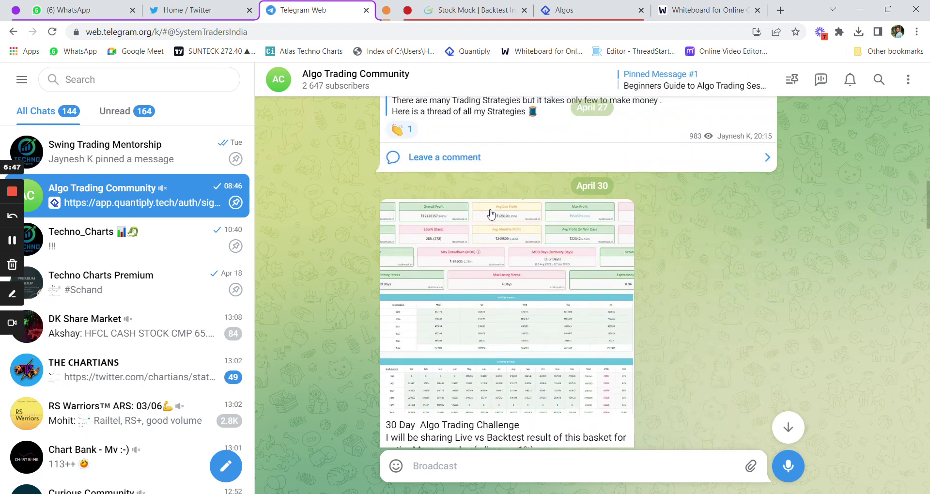
scroll(492, 213, "up", 3)
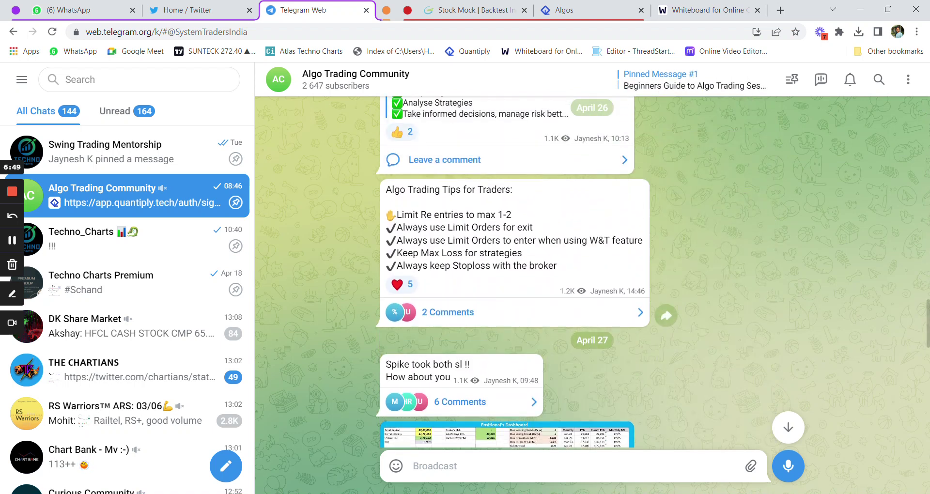
left_click(12, 8)
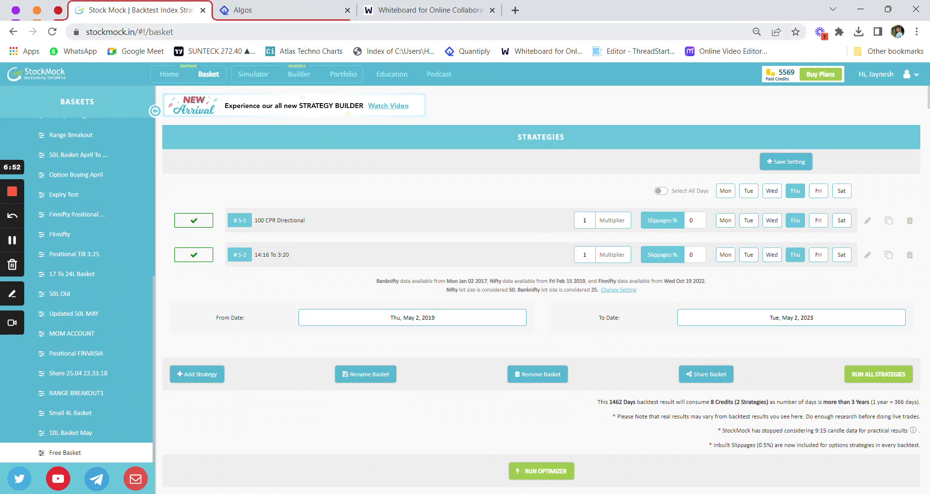
- Switch to Quantiply, collapse the Clientwise P&L section, and return to StockMock
left_click(286, 9)
left_click(144, 125)
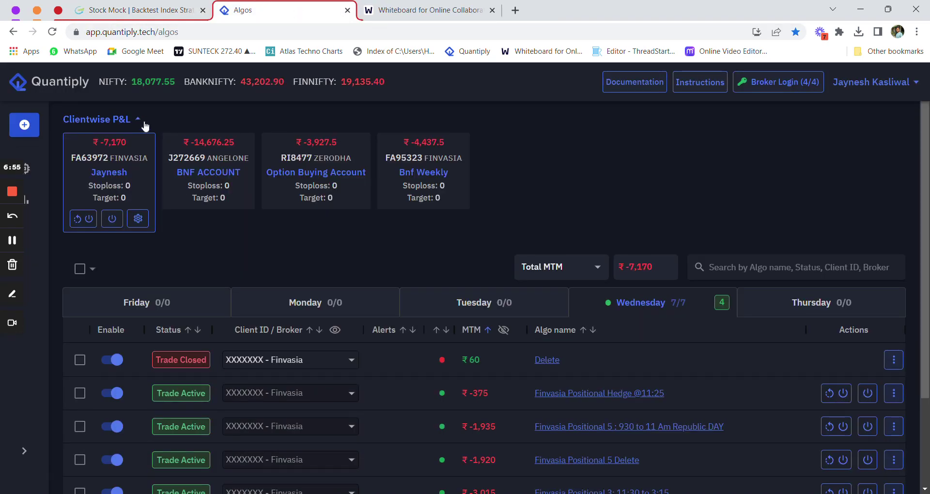
left_click(144, 125)
left_click(146, 6)
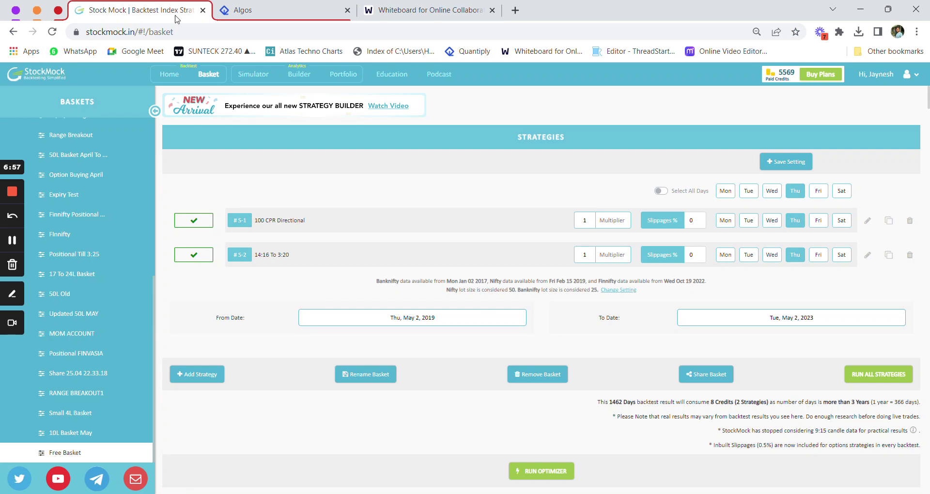
- Open the 100 CPR Directional strategy in StockMock and review the Wait & Trade and stop-loss percentages of both legs
left_click(867, 221)
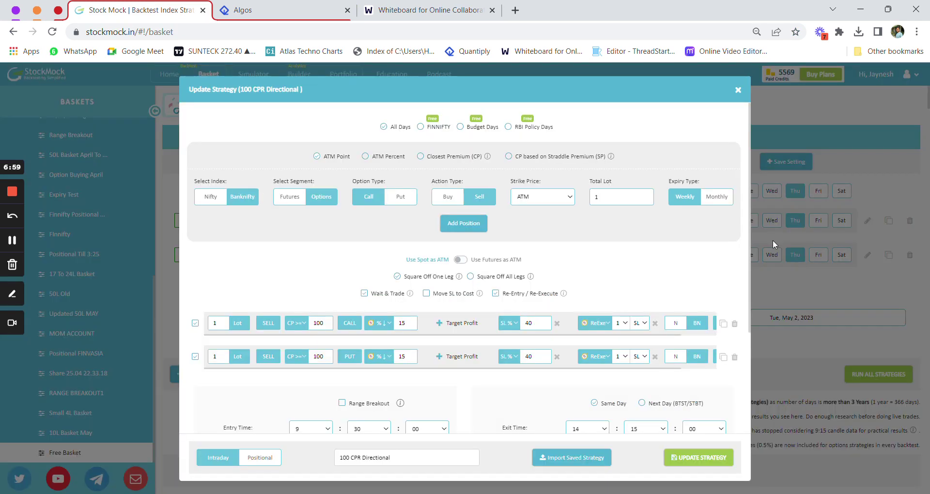
scroll(710, 269, "down", 3)
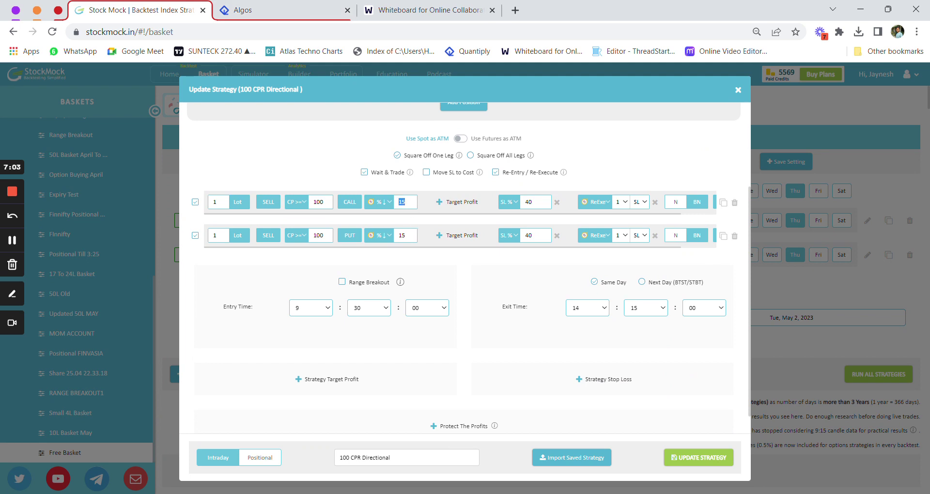
left_click(412, 232)
left_click_drag(533, 202, 523, 203)
double_click(528, 236)
- Switch to Quantiply and start a new algo named "S1: 930 100 CPR"
left_click(271, 10)
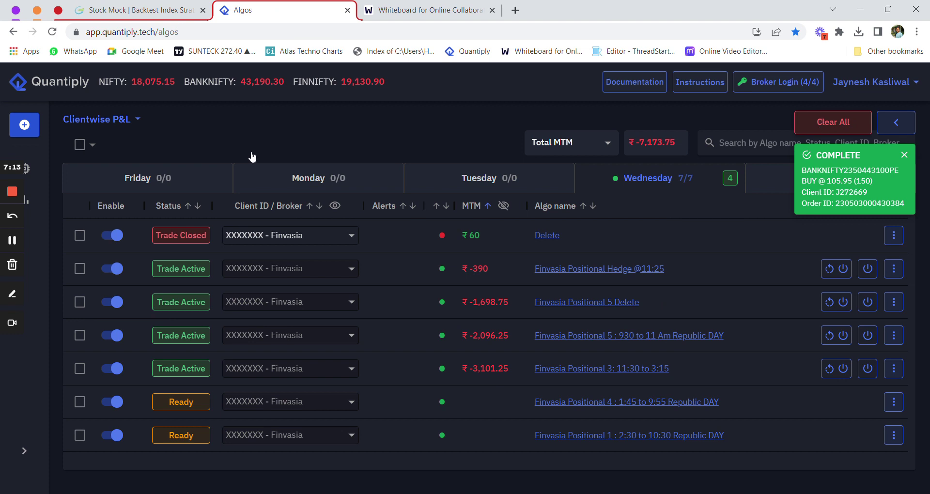
left_click(34, 121)
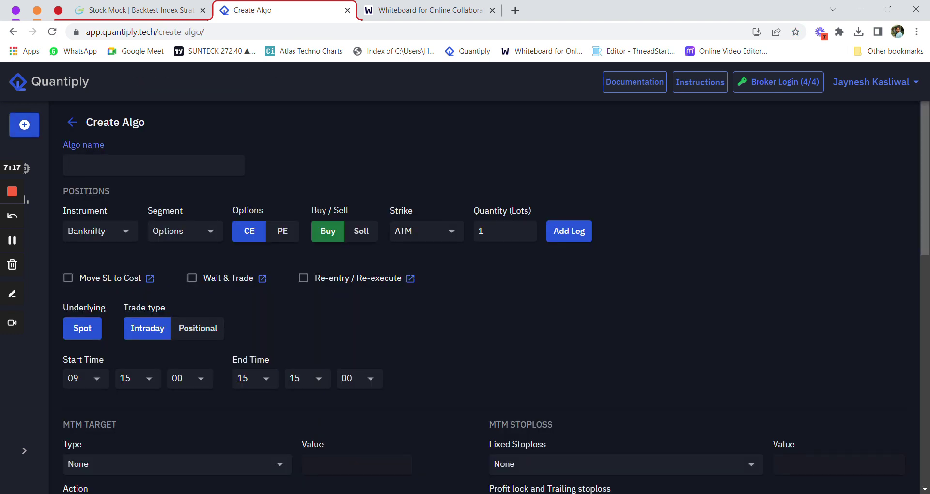
type("S1: 930 100 CPR")
- Add two one-lot Banknifty CE option legs to the algo and set both to Sell
left_click(559, 227)
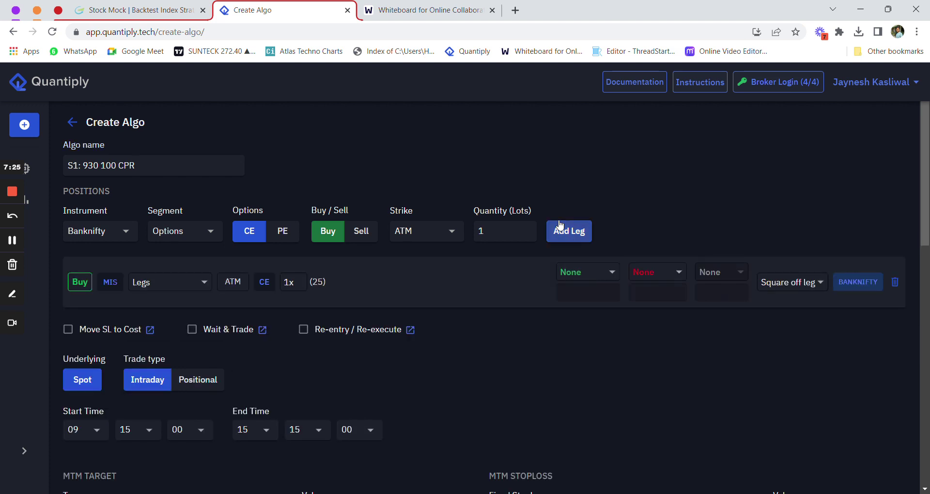
left_click(560, 227)
left_click(85, 287)
left_click(86, 336)
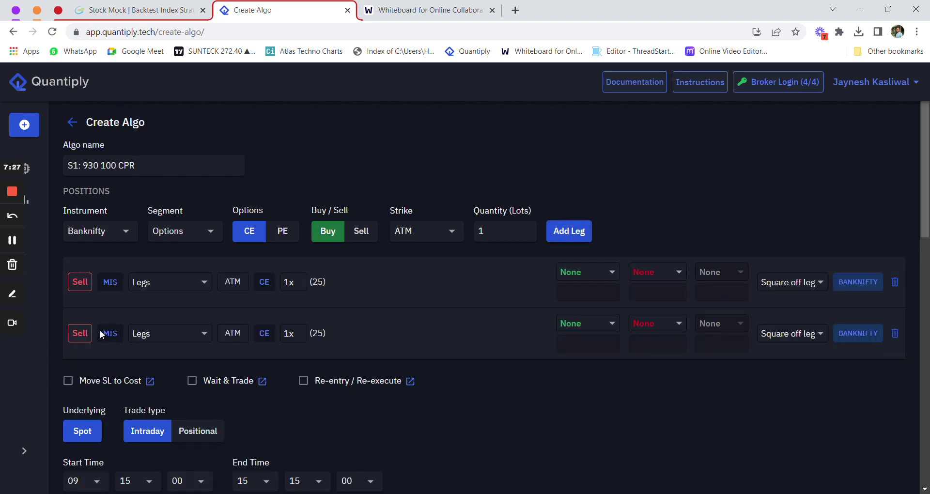
- Set the first leg's strike selection to Premium > than with a value of 10
left_click(194, 281)
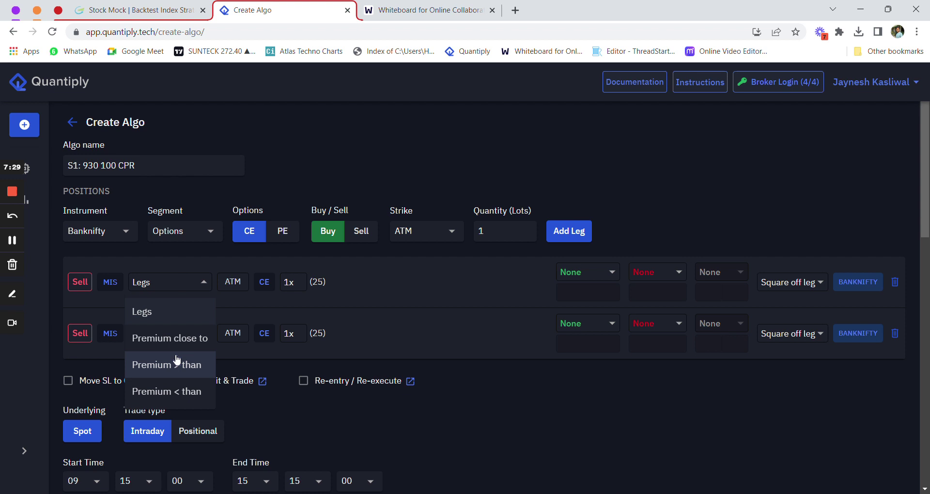
left_click(177, 364)
type("10")
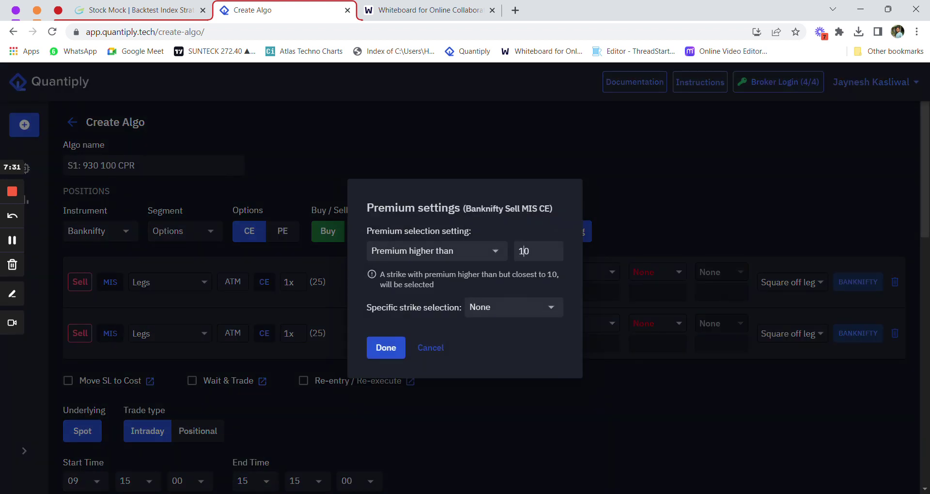
left_click(386, 347)
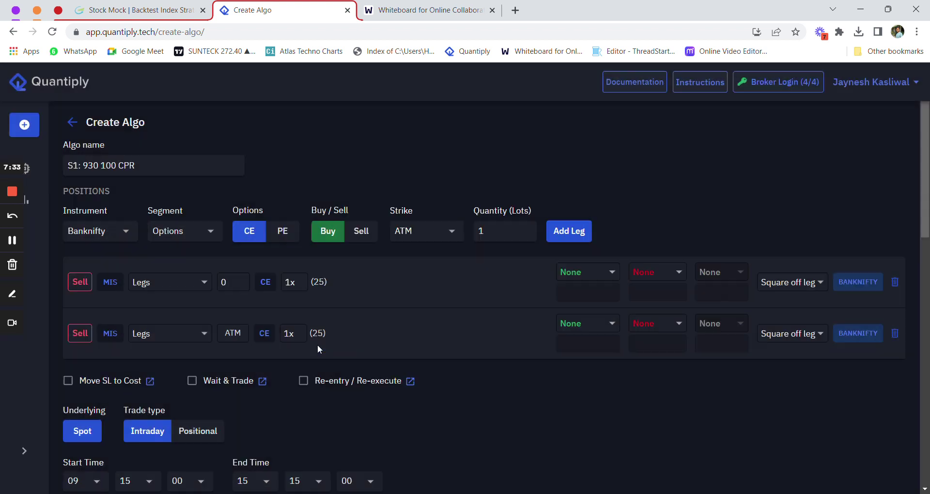
- Set the second leg's strike selection to Premium > than with a value of 100
left_click(147, 333)
left_click(176, 416)
left_click(517, 250)
type("100")
left_click(383, 349)
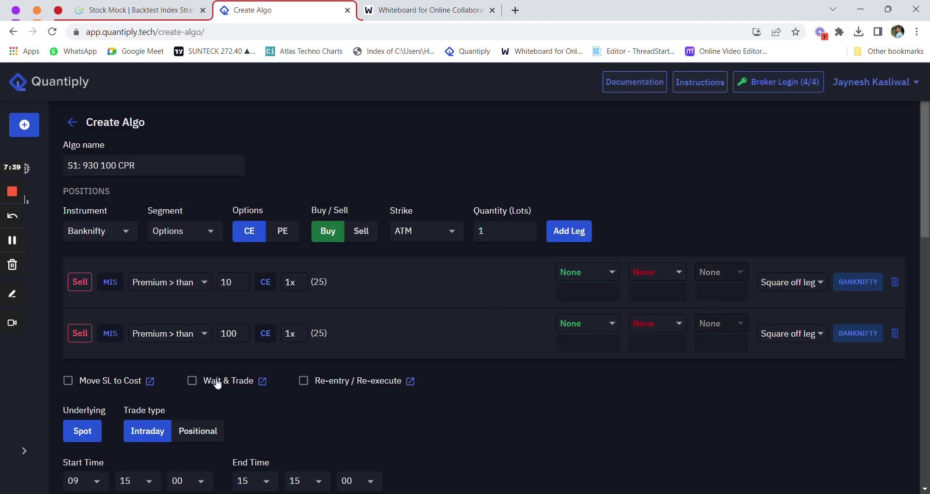
- Enable Wait & Trade and set the first leg's entry condition to % ↓ with a value of 15
left_click(192, 382)
left_click(516, 278)
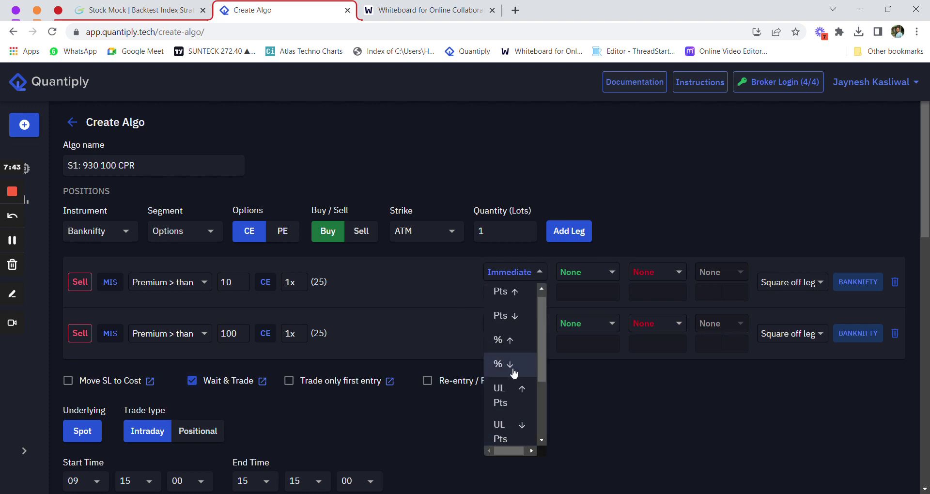
scroll(514, 373, "down", 2)
scroll(513, 373, "up", 2)
left_click(513, 373)
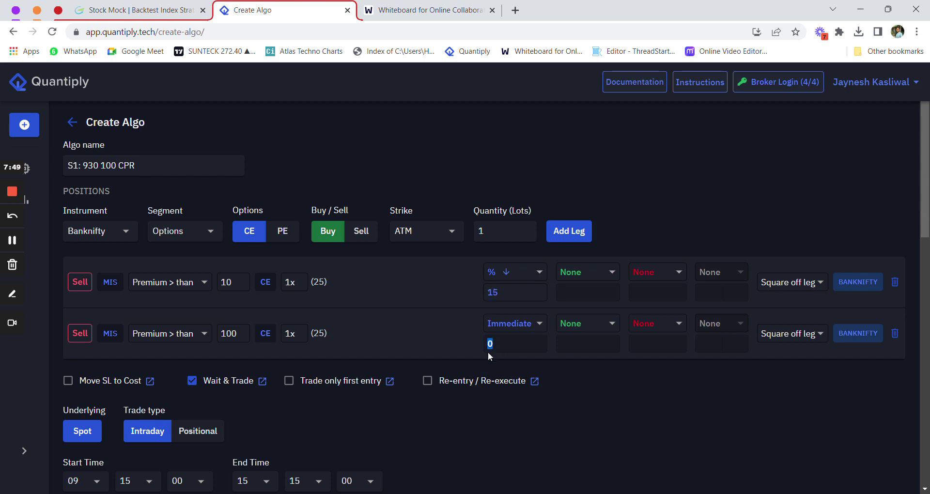
- Set the second leg's Wait & Trade condition to % ↓ with a value of 150
left_click(513, 324)
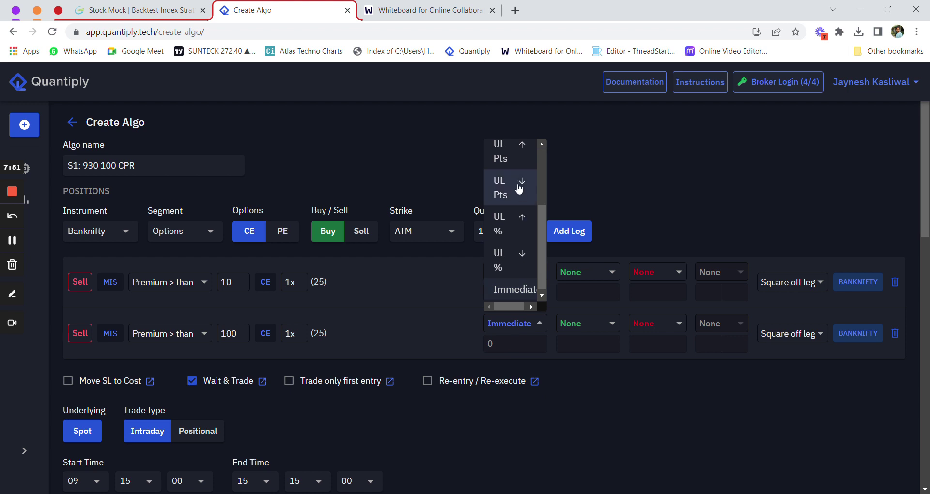
scroll(518, 193, "up", 3)
left_click(506, 233)
left_click(510, 323)
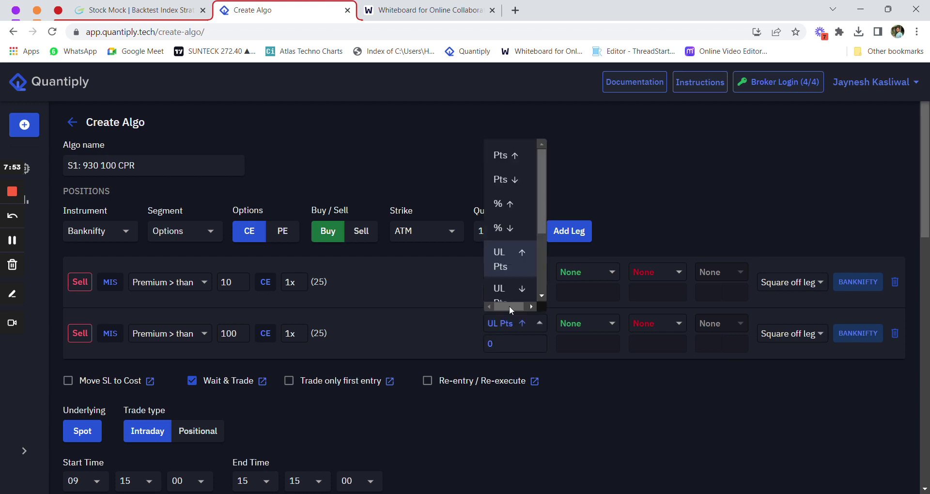
left_click(503, 228)
type("15")
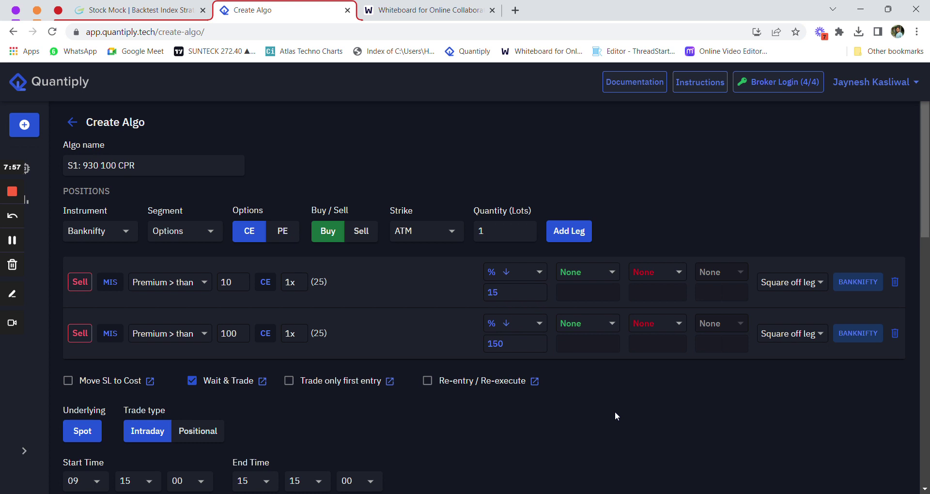
- Enable Re-entry / Re-execute and give both legs a percentage stop loss (SL: %) of 40
left_click(428, 388)
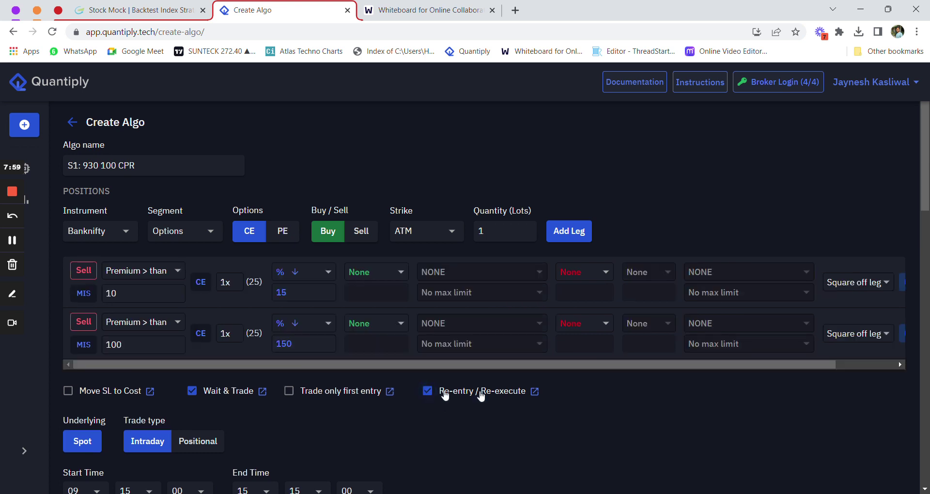
left_click(577, 275)
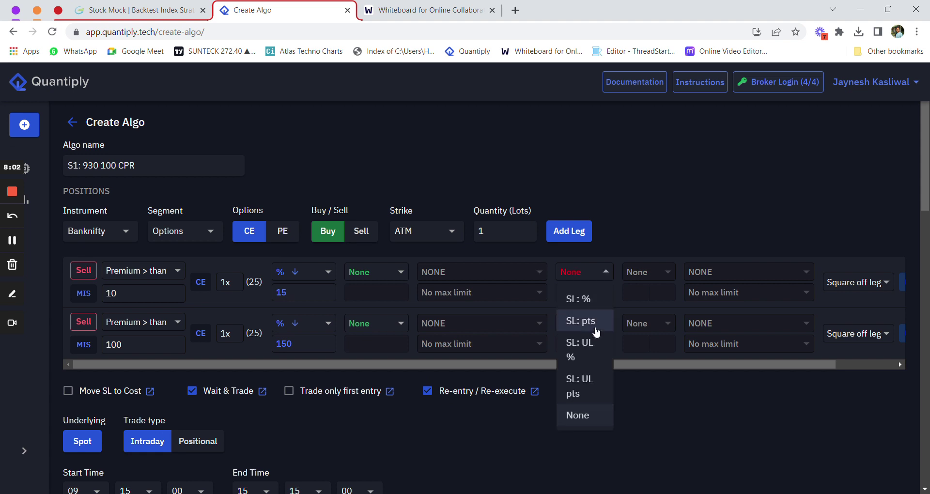
left_click(730, 397)
left_click(576, 279)
left_click(580, 301)
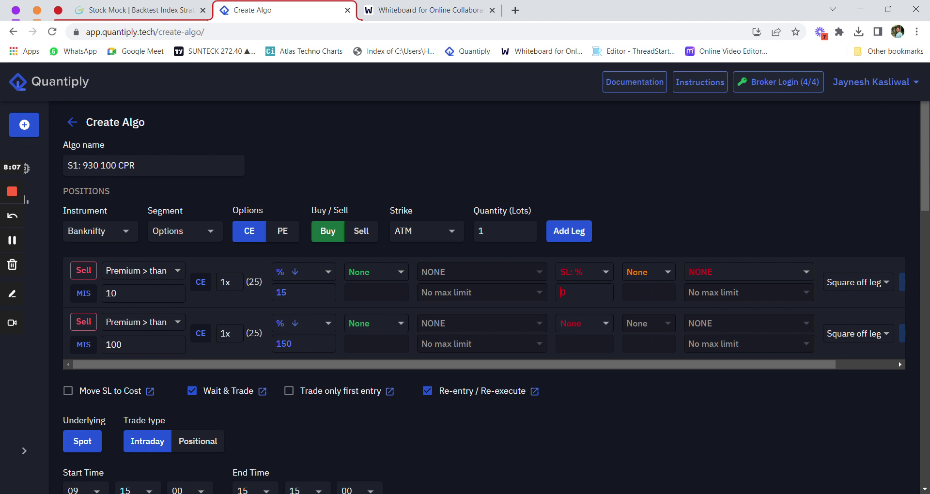
left_click(580, 323)
left_click(576, 349)
type("40")
- Set the first leg's stop-loss re-entry type to W&T RE EXECUTE with a maximum of 1 re-entry
left_click(725, 269)
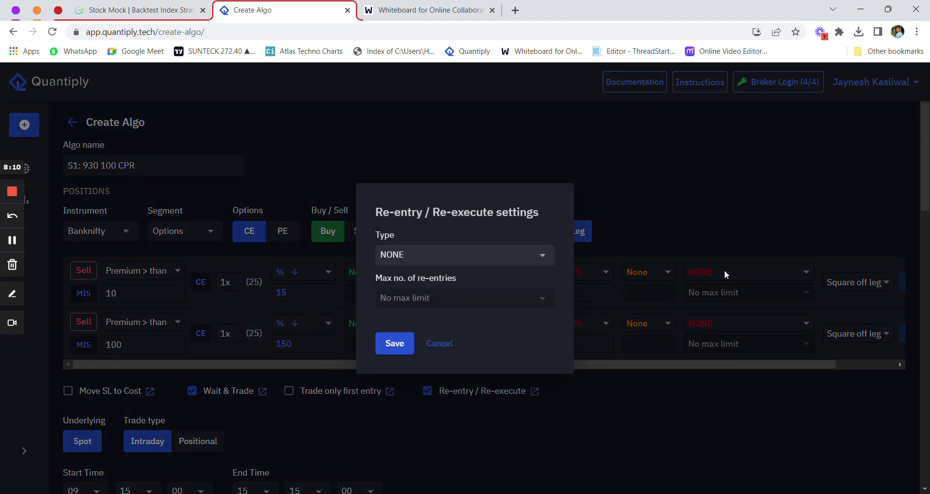
left_click(467, 257)
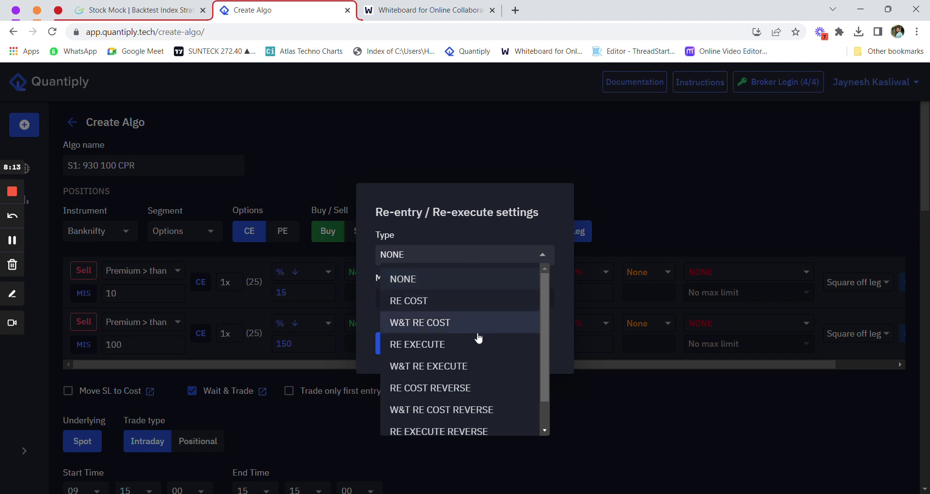
left_click(479, 364)
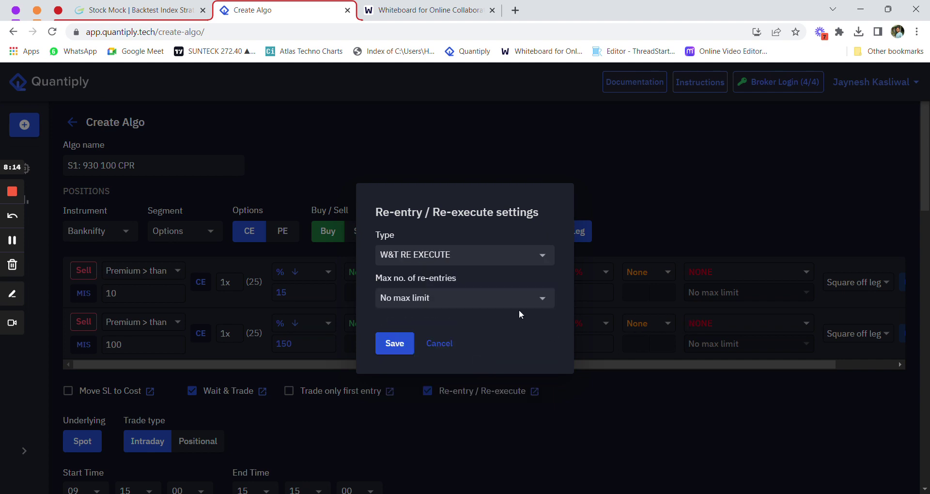
left_click(444, 306)
left_click(424, 338)
left_click(407, 342)
- Set the second leg's stop-loss re-entry type to W&T RE COST with a maximum of 1 re-entry
left_click(719, 323)
left_click(424, 257)
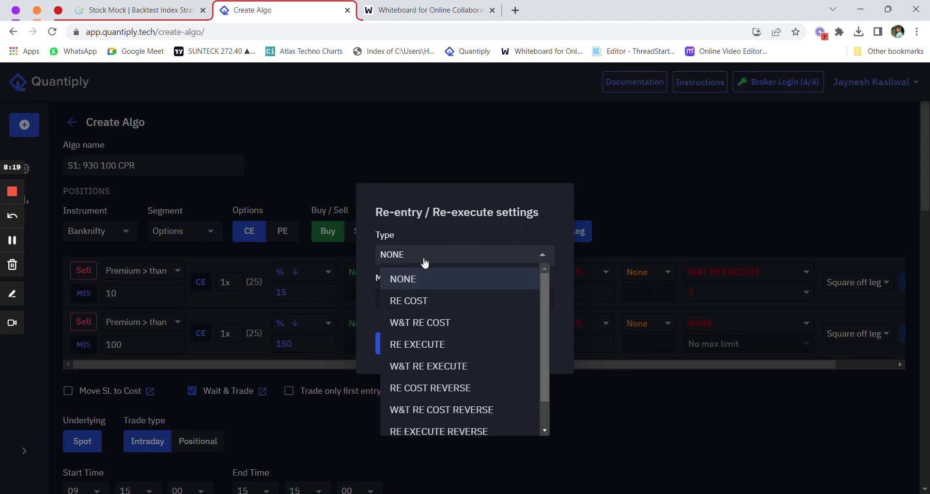
left_click(431, 323)
left_click(413, 306)
left_click(402, 338)
left_click(395, 344)
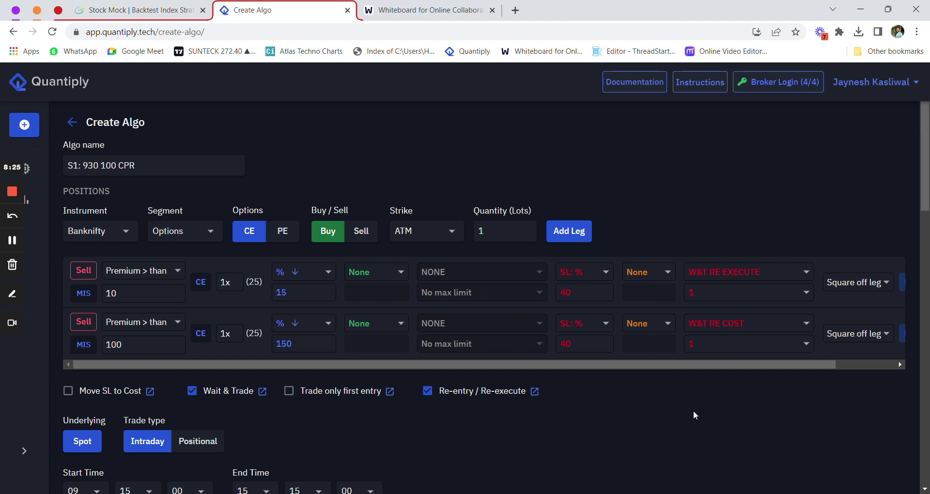
- Set the algo's start time to 09:30:00 and its end time to 15:20:00
scroll(693, 413, "down", 1)
left_click(138, 432)
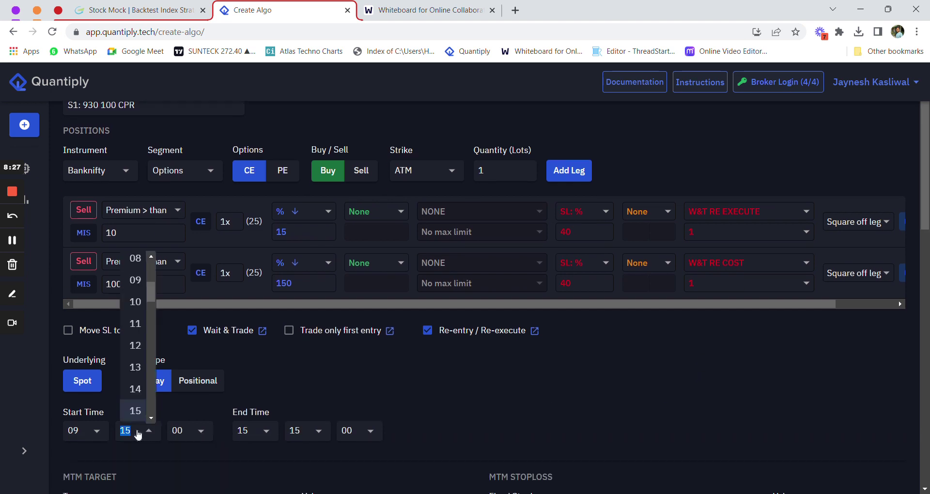
type("30")
left_click(145, 456)
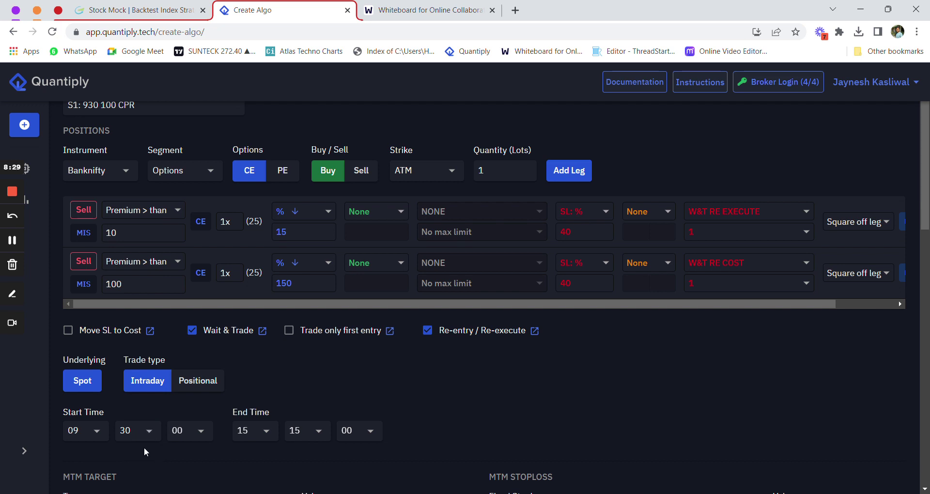
left_click(294, 433)
type("2")
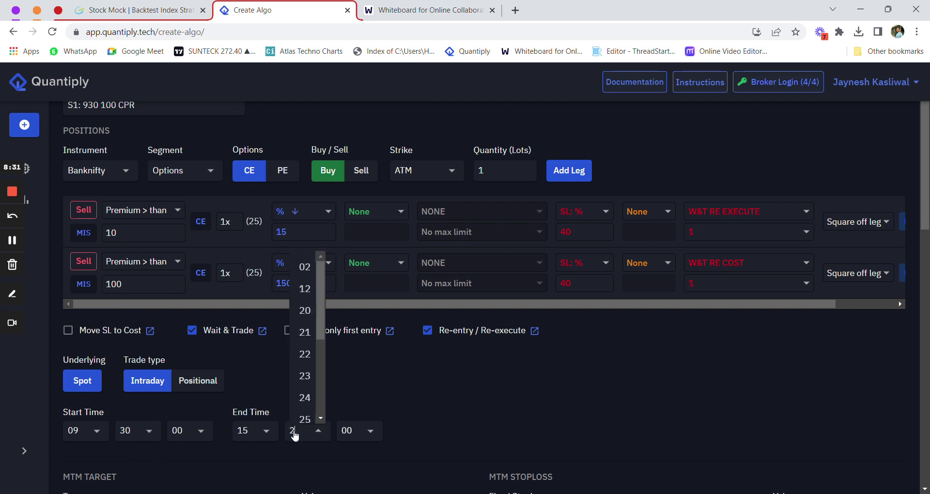
type("0")
left_click(304, 454)
- Look over the algo's MTM settings and check the remaining settings of the 100 CPR Directional strategy in StockMock
scroll(481, 414, "down", 5)
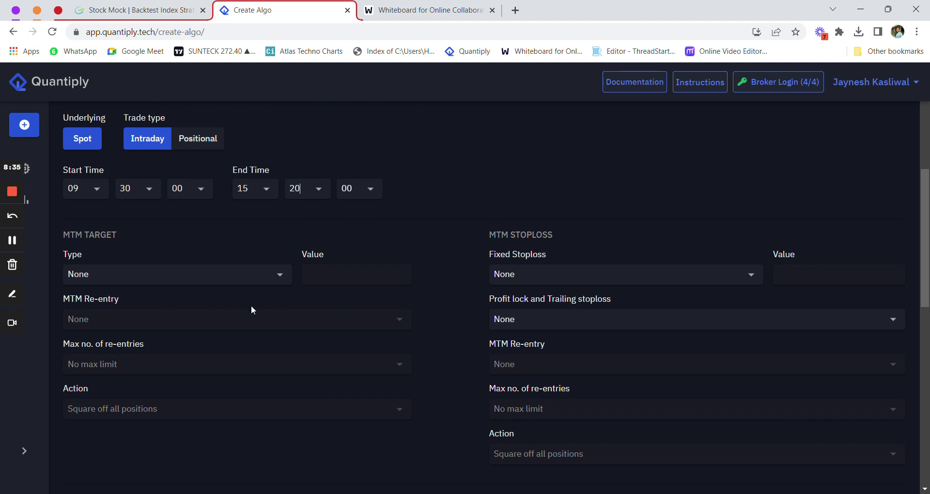
left_click(185, 4)
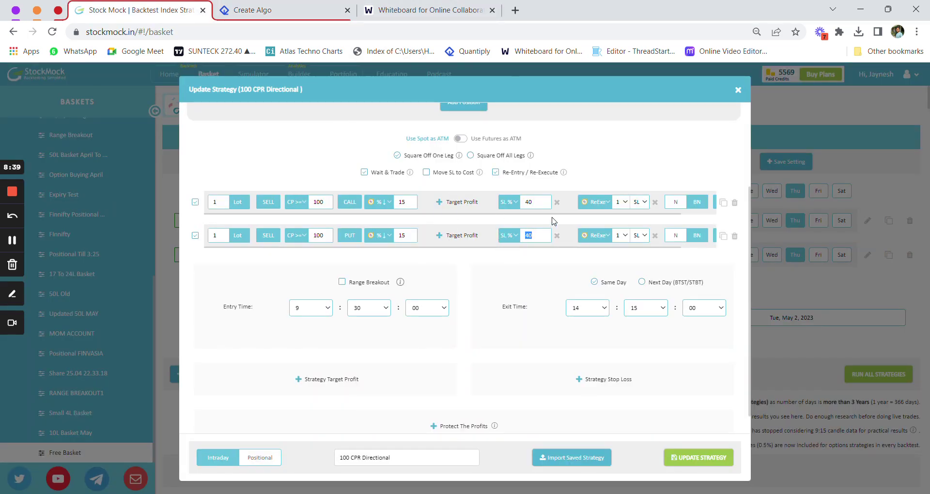
scroll(516, 324, "down", 1)
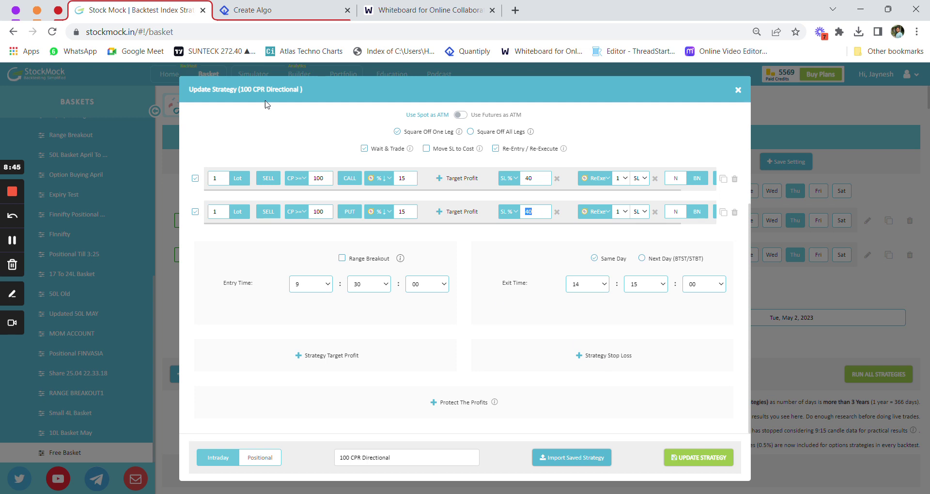
- Switch back to Quantiply and set the entry order type to Limit (L) / Stoploss Limit (SL-L) with a buffer of 5 points
left_click(286, 9)
scroll(467, 332, "down", 10)
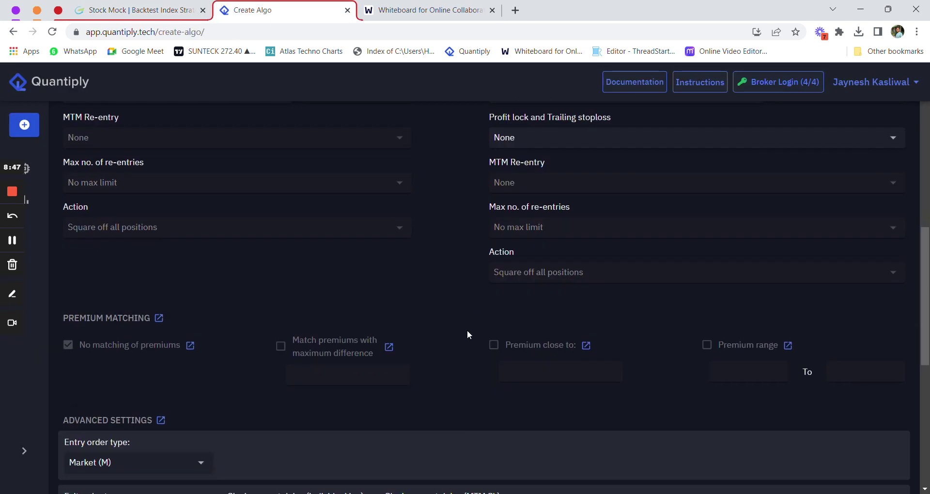
left_click(109, 160)
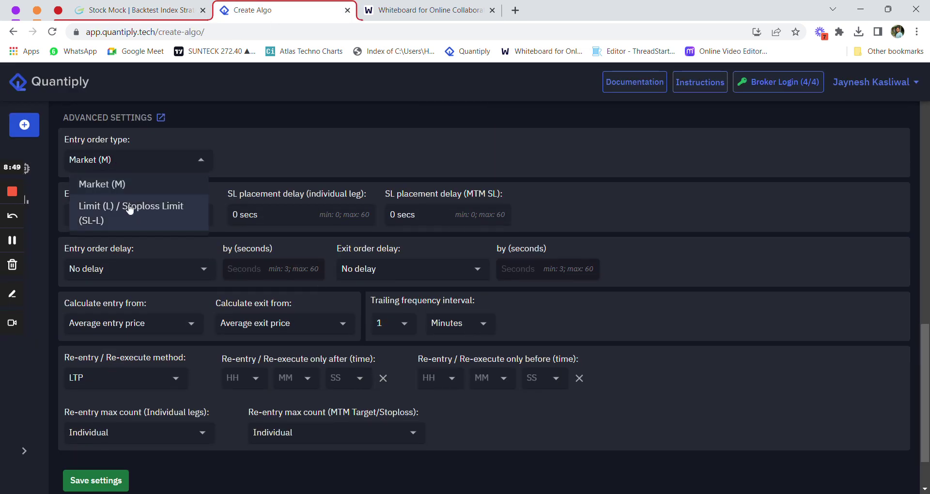
left_click(128, 206)
left_click(289, 162)
left_click(276, 184)
double_click(386, 161)
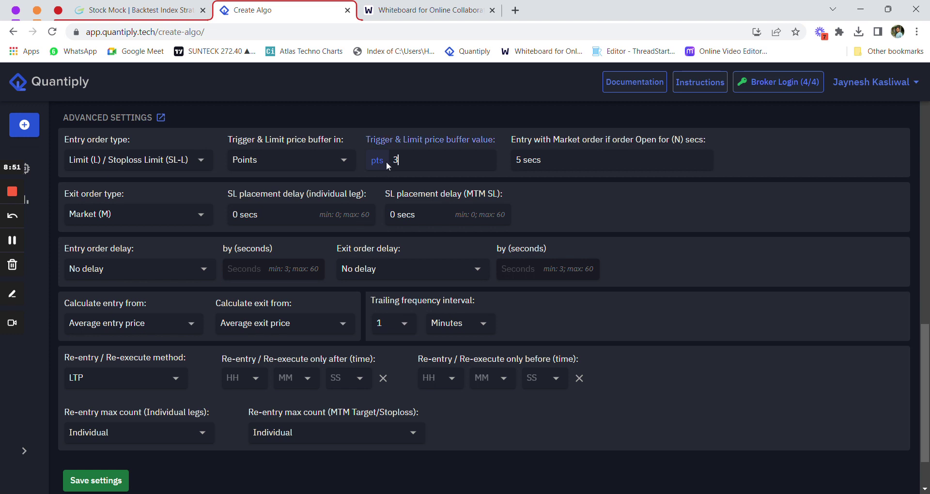
type("5")
- Set the exit order type to Limit (L) / Stoploss Limit (SL-L) with a trigger and limit price buffer of 5 points
left_click(182, 195)
left_click(111, 223)
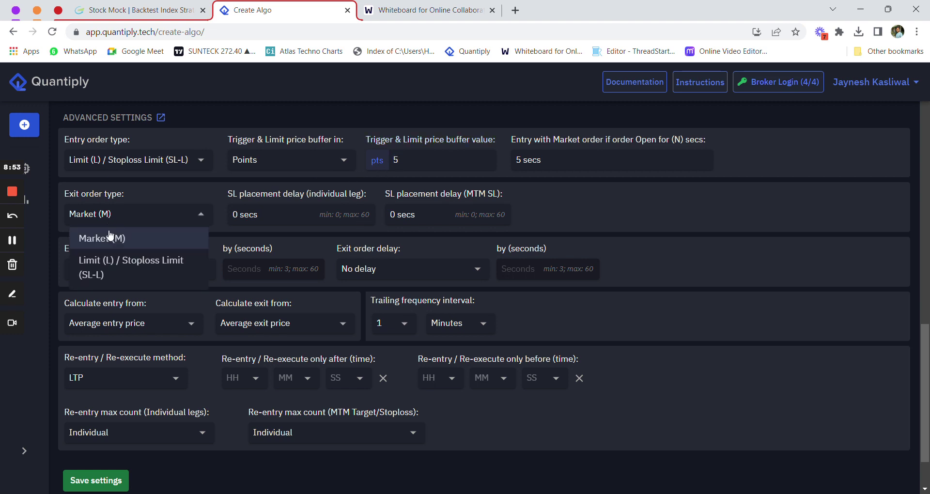
left_click(145, 262)
left_click(261, 217)
left_click(256, 237)
double_click(395, 214)
type("5")
left_click(350, 249)
- Set the re-entry method to Candle close and choose the re-entry max count options for individual legs and MTM Target/Stoploss
scroll(163, 309, "down", 3)
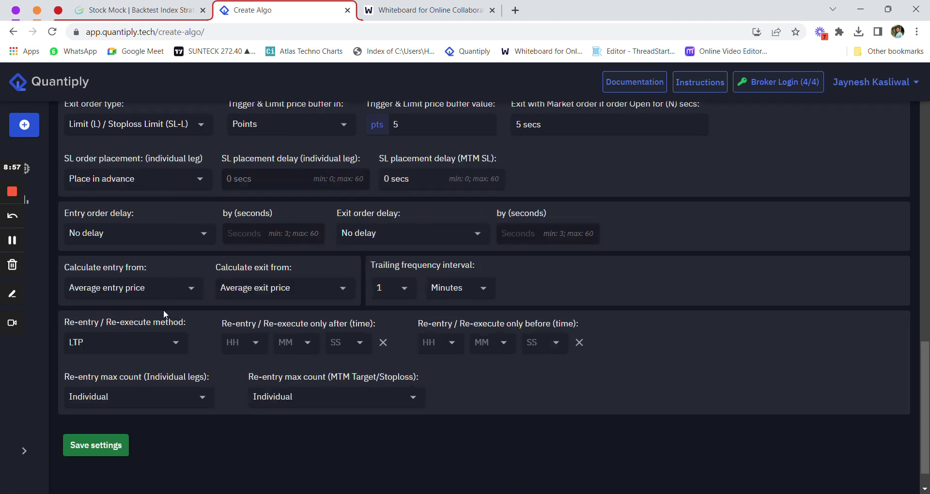
left_click(122, 312)
left_click(104, 364)
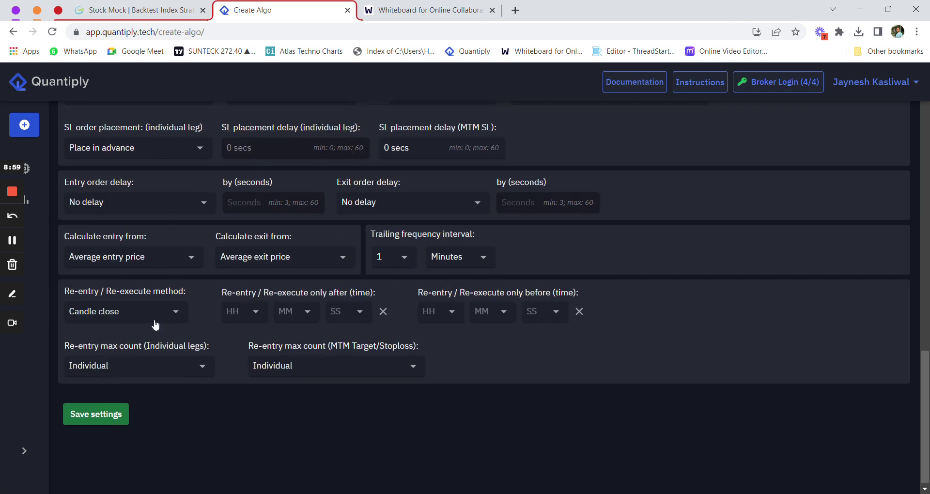
left_click(148, 366)
left_click(140, 418)
left_click(337, 368)
left_click(320, 412)
- Limit the stop-loss re-entries of both legs to a maximum of 1
scroll(557, 402, "up", 3)
scroll(557, 402, "up", 15)
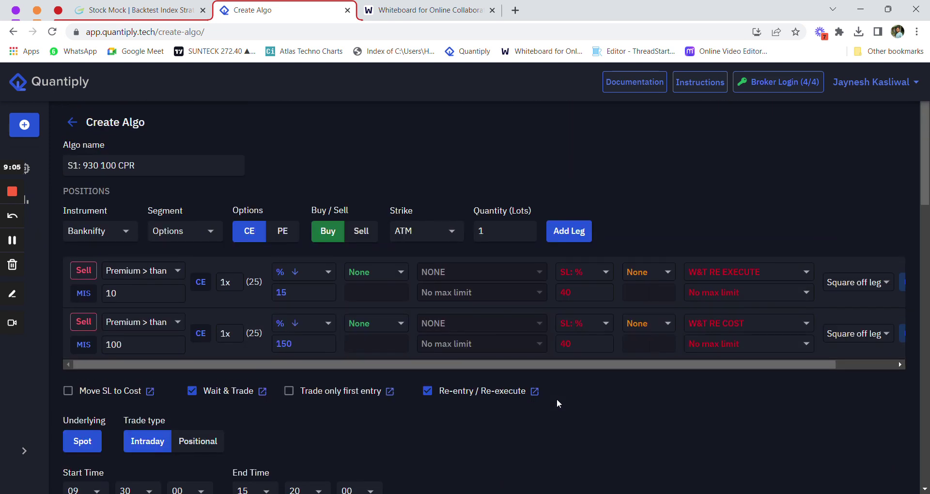
left_click(721, 293)
left_click(727, 346)
left_click(726, 346)
left_click(704, 200)
- Save the algo page as a PDF named Create Algo in the Downloads folder
key("ctrl+p")
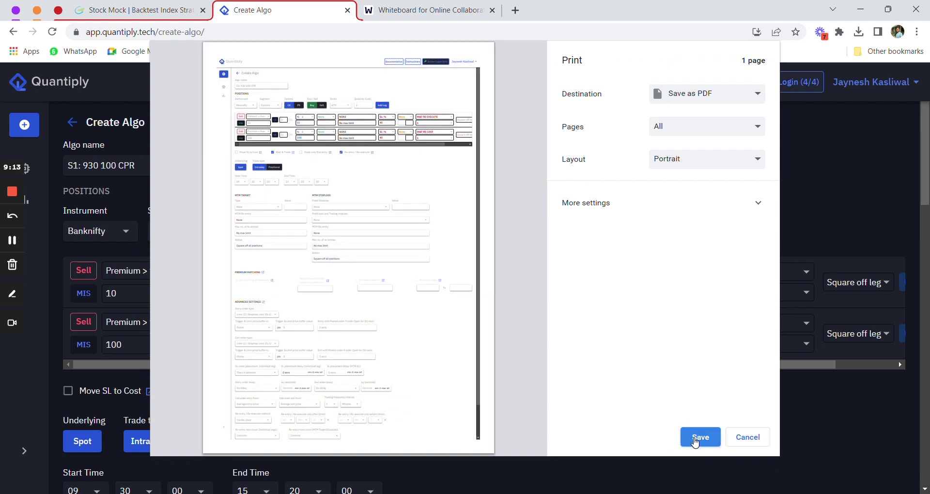
left_click(696, 438)
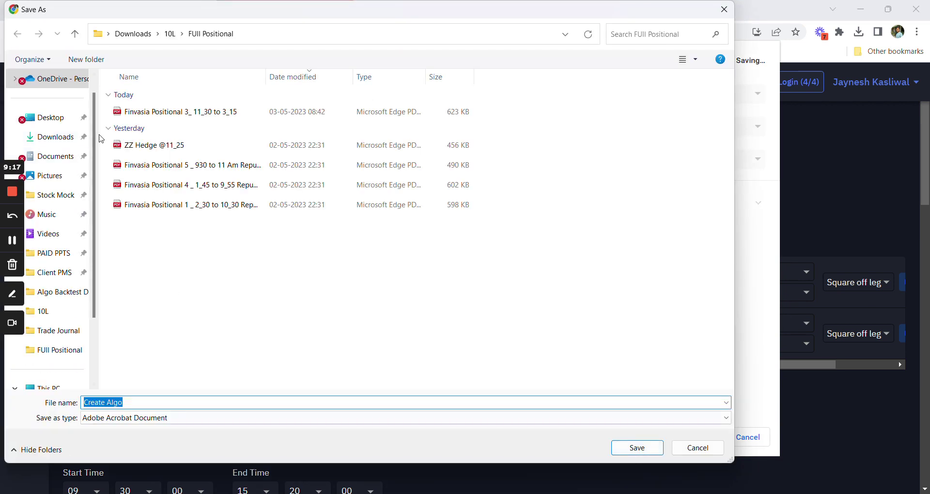
left_click(50, 142)
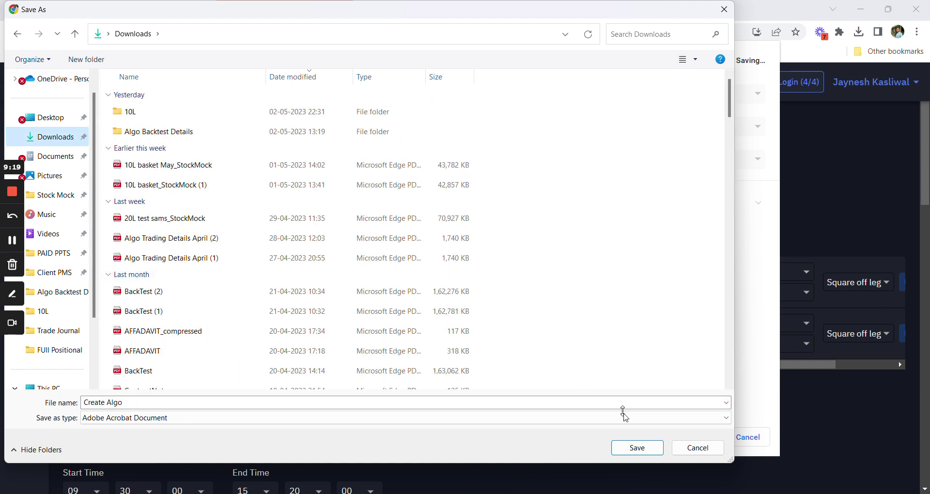
left_click(638, 449)
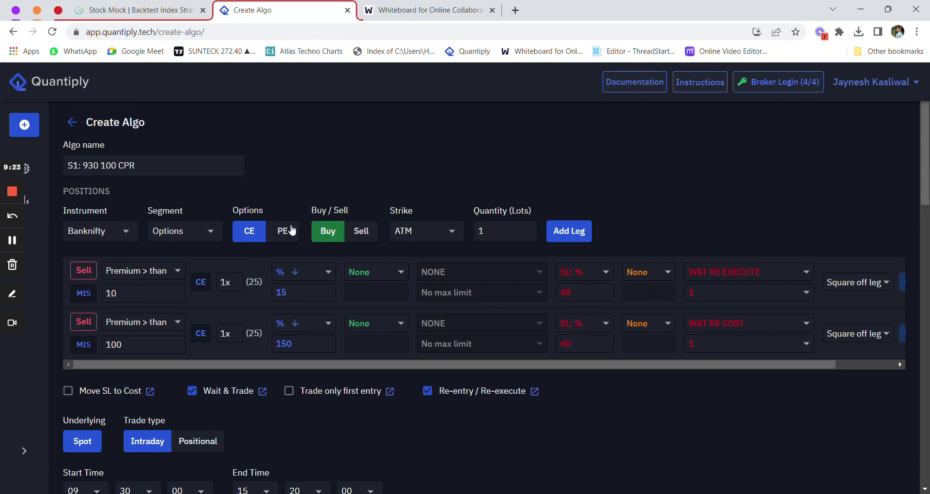
- Correct the second leg's Wait & Trade value to 15% and save the page as PDF again, replacing Create Algo in Downloads
key("ctrl+p")
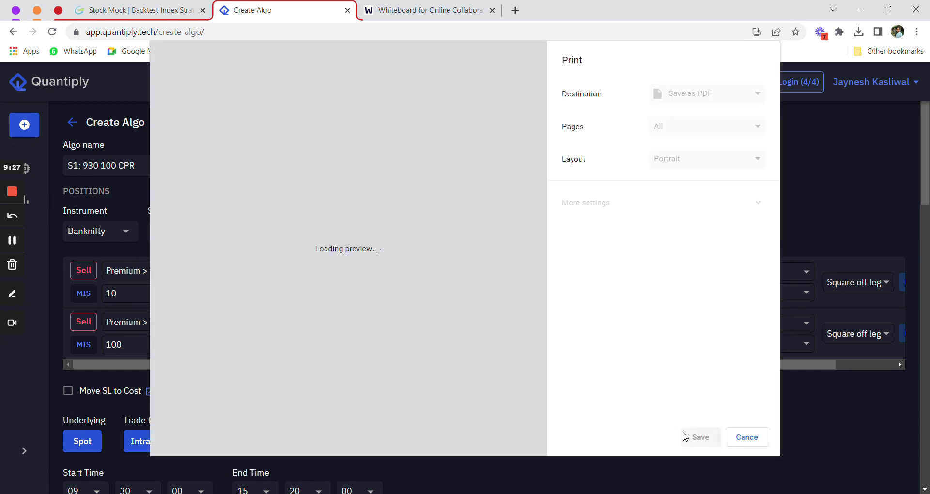
left_click(685, 437)
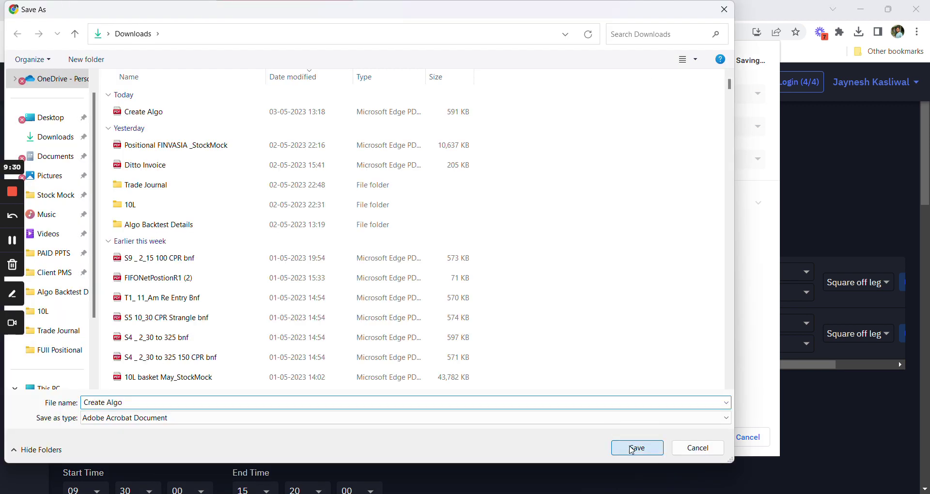
left_click(635, 445)
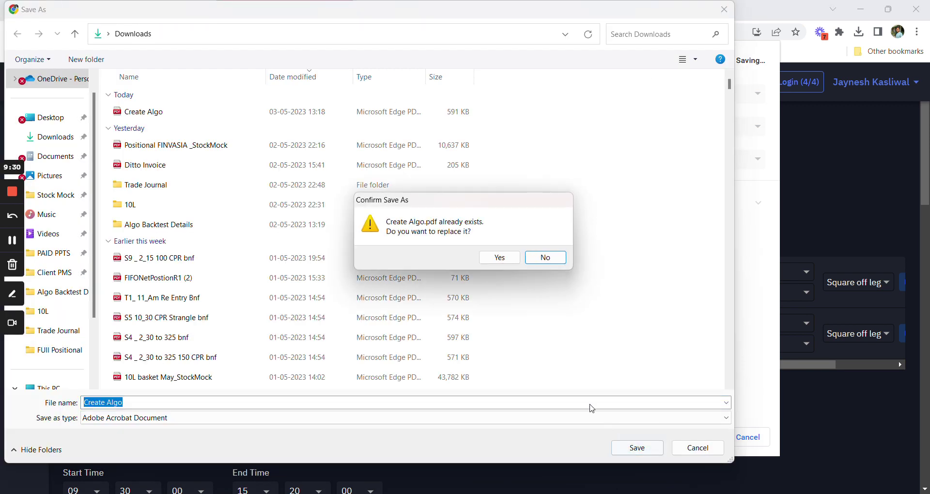
left_click(499, 262)
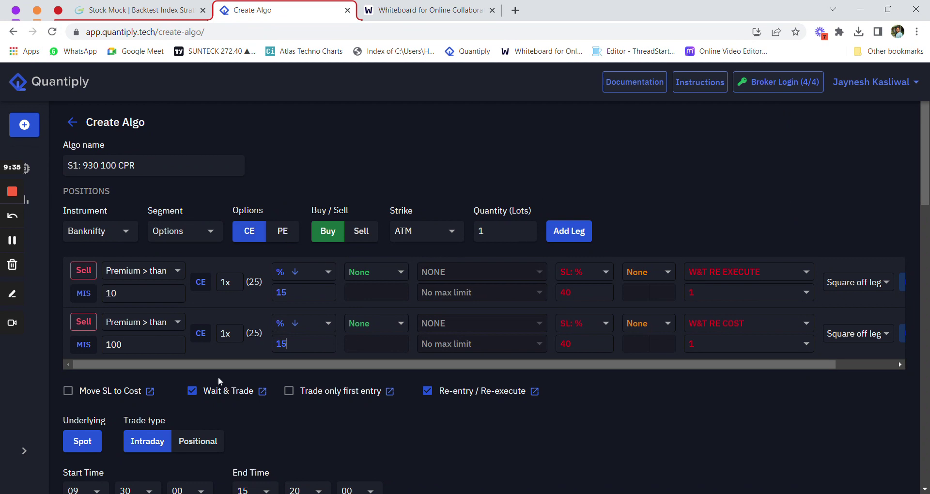
- Leave the Create Algo page and return to the list of algos
scroll(409, 405, "down", 2)
scroll(409, 405, "up", 3)
left_click(76, 124)
- Switch to StockMock, close the 100 CPR Directional strategy settings and examine the Free Basket's backtest statistics
left_click(78, 9)
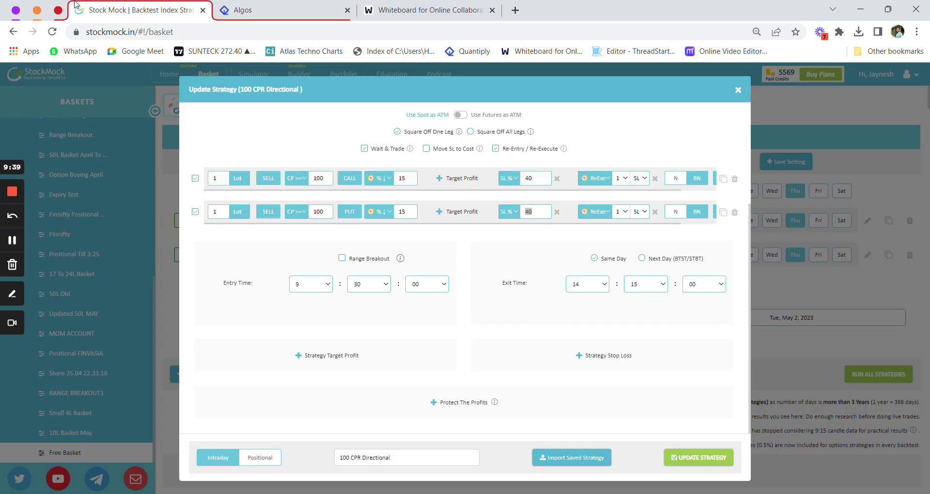
left_click(738, 91)
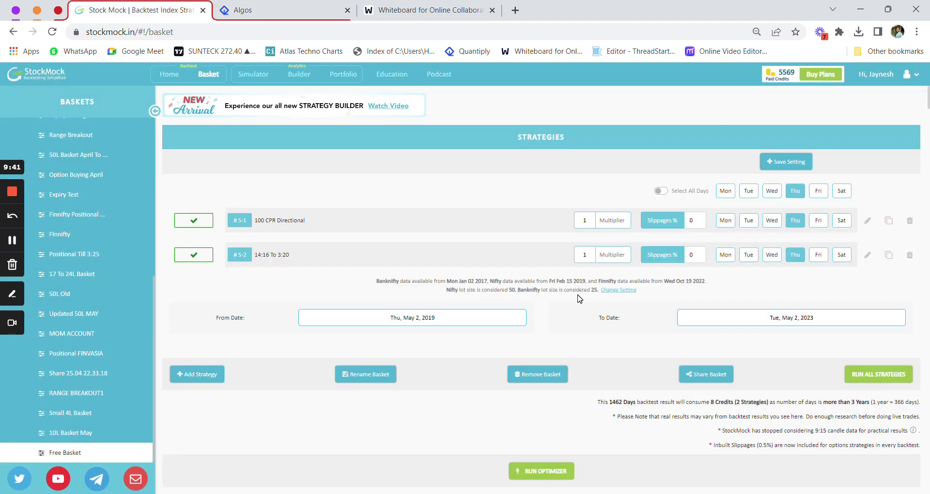
scroll(557, 318, "down", 7)
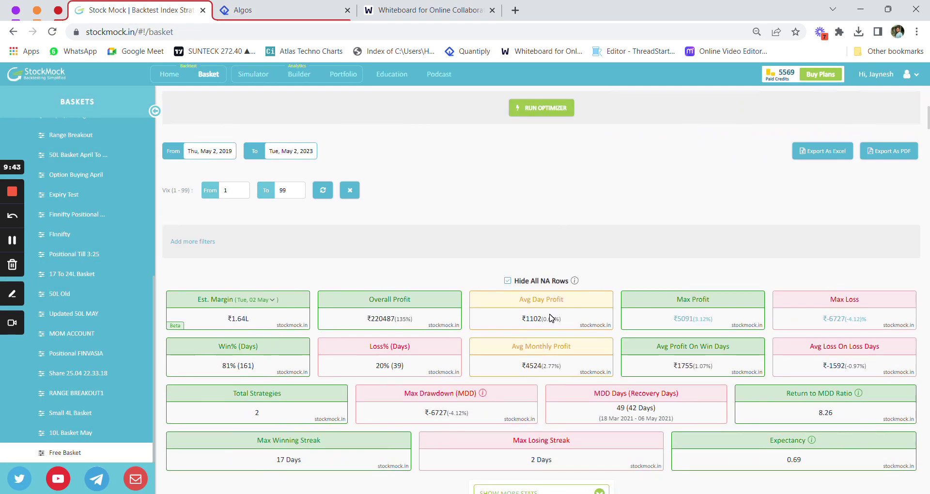